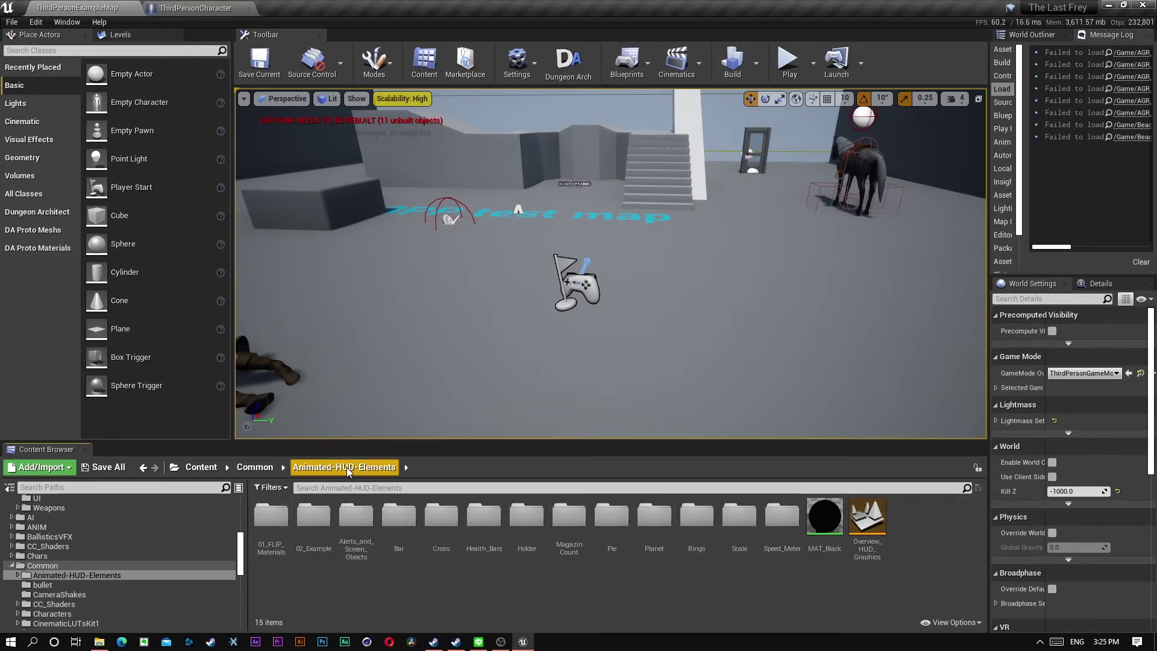
# Open the 01_FLIP_Materials folder and look over its flipbook material instances
pyautogui.click(286, 528)
pyautogui.doubleClick(286, 526)
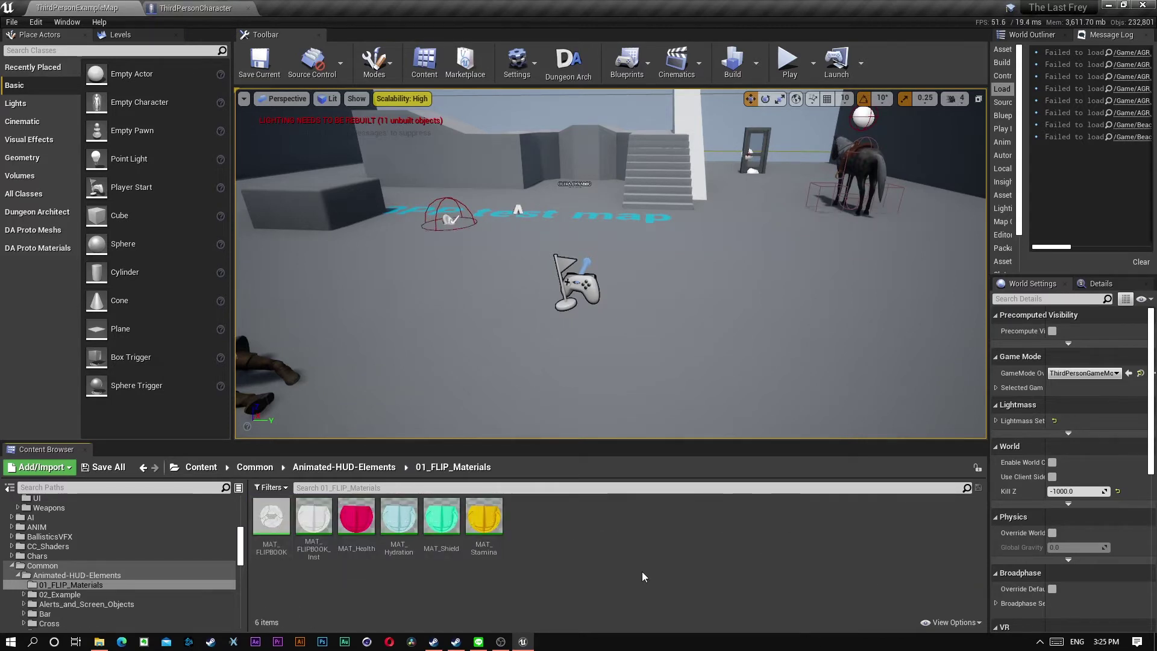
pyautogui.click(313, 516)
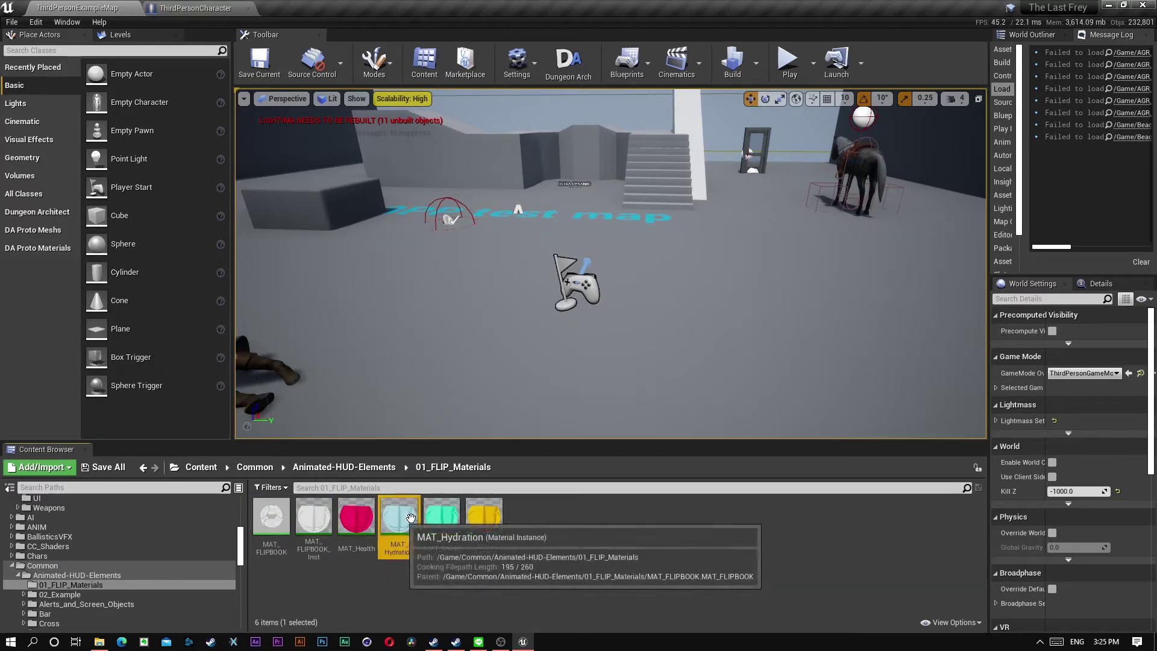
pyautogui.click(442, 517)
pyautogui.click(500, 517)
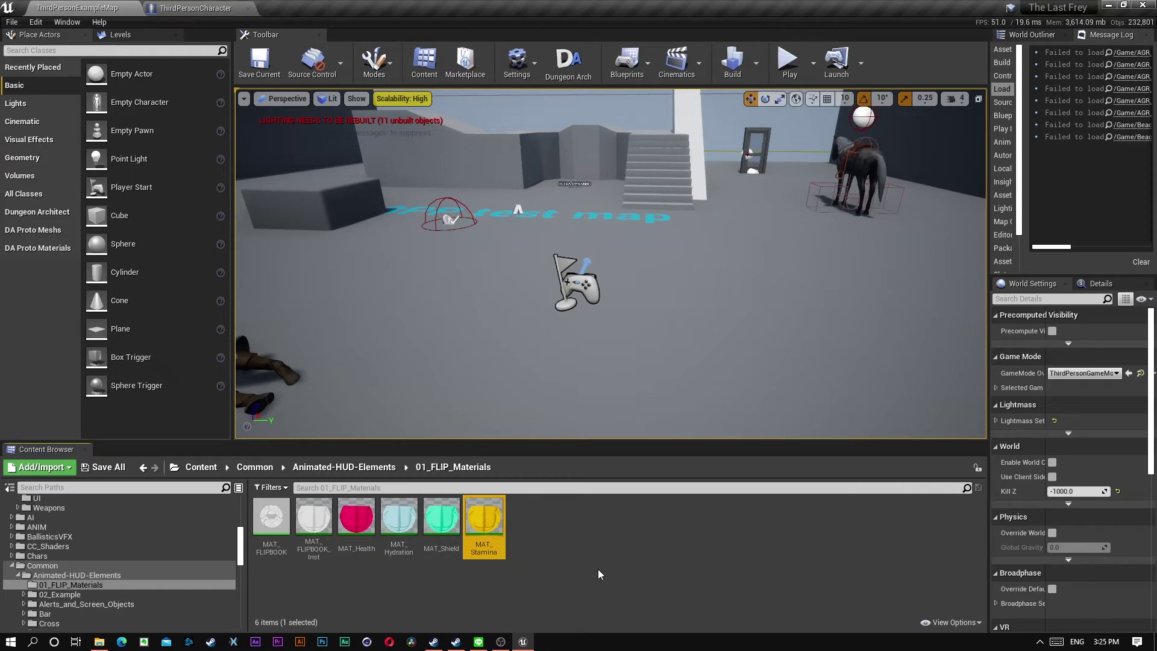
pyautogui.click(597, 569)
# Create a material instance from MAT_FLIPBOOK and name it MAT_FLIPBOOK_Health_2
pyautogui.click(274, 530)
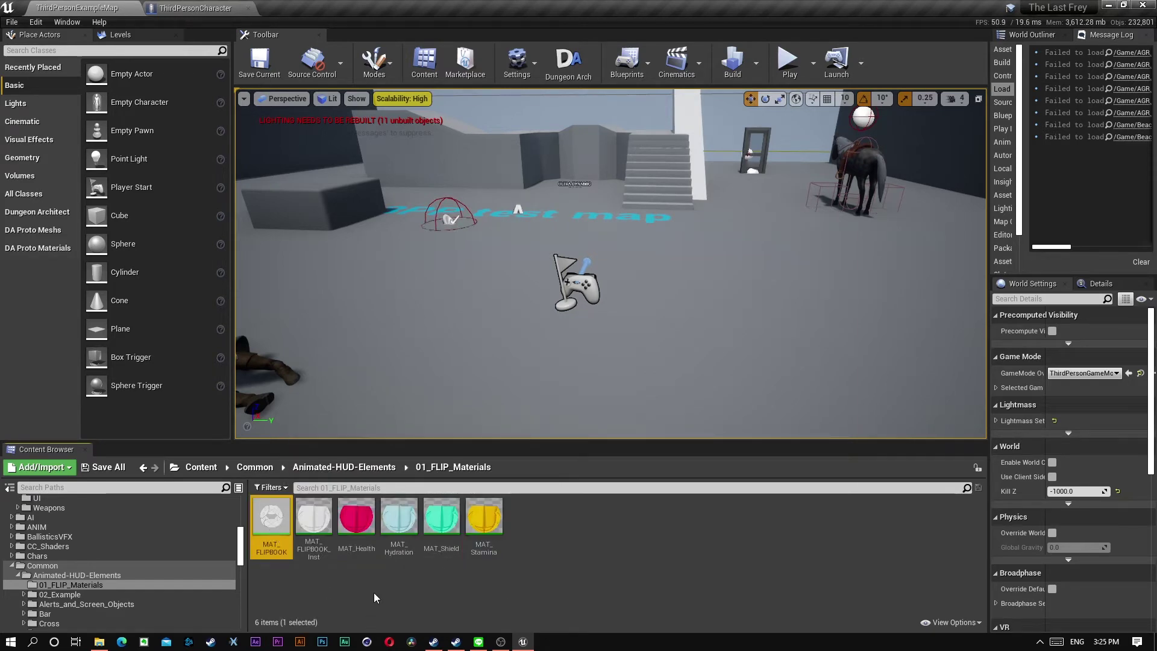
pyautogui.rightClick(276, 515)
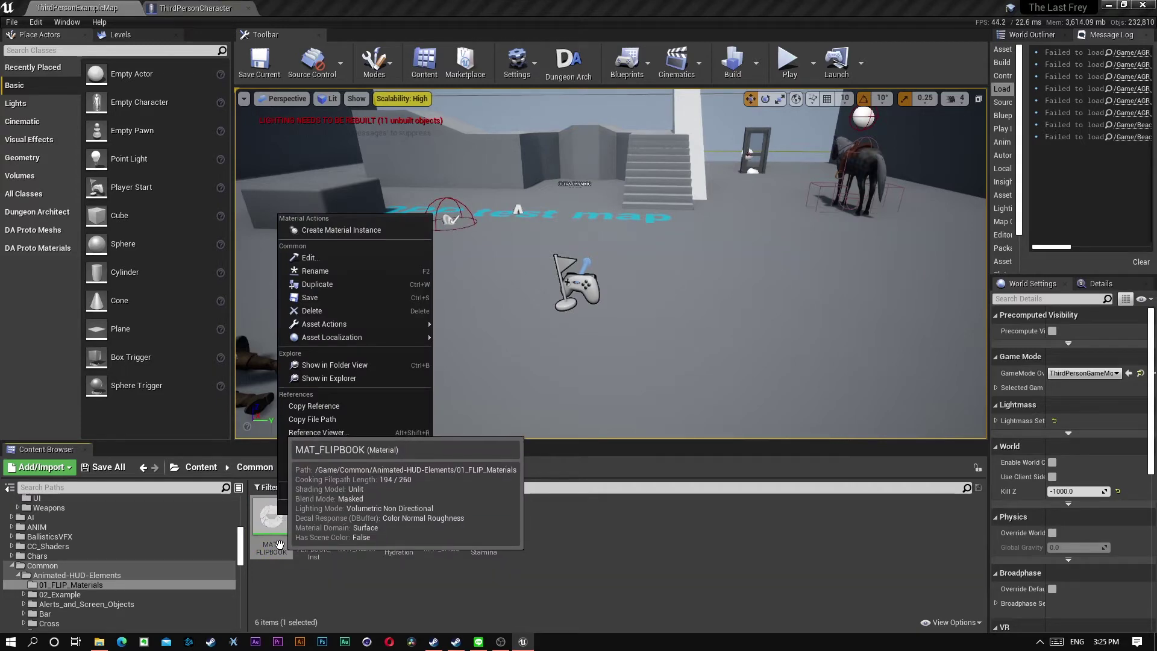
pyautogui.click(356, 229)
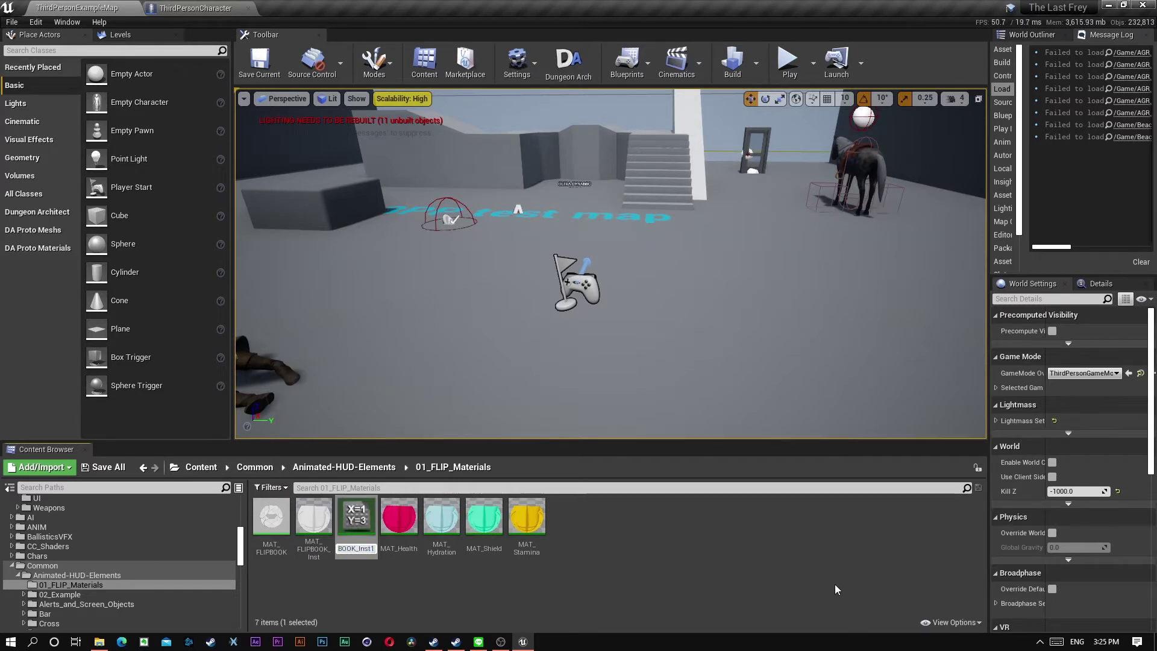
pyautogui.press('End')
pyautogui.press('BackSpace')
pyautogui.press('BackSpace')
pyautogui.press('BackSpace')
pyautogui.press('BackSpace')
pyautogui.press('BackSpace')
pyautogui.write('Hea')
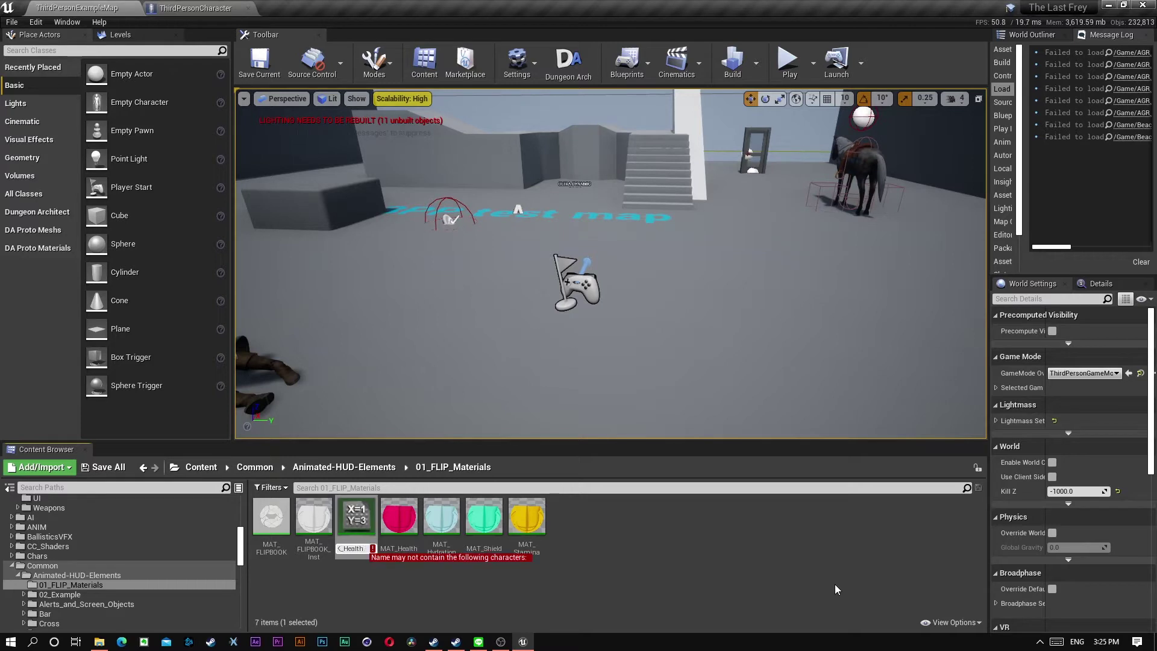
pyautogui.write('_2')
pyautogui.press('Return')
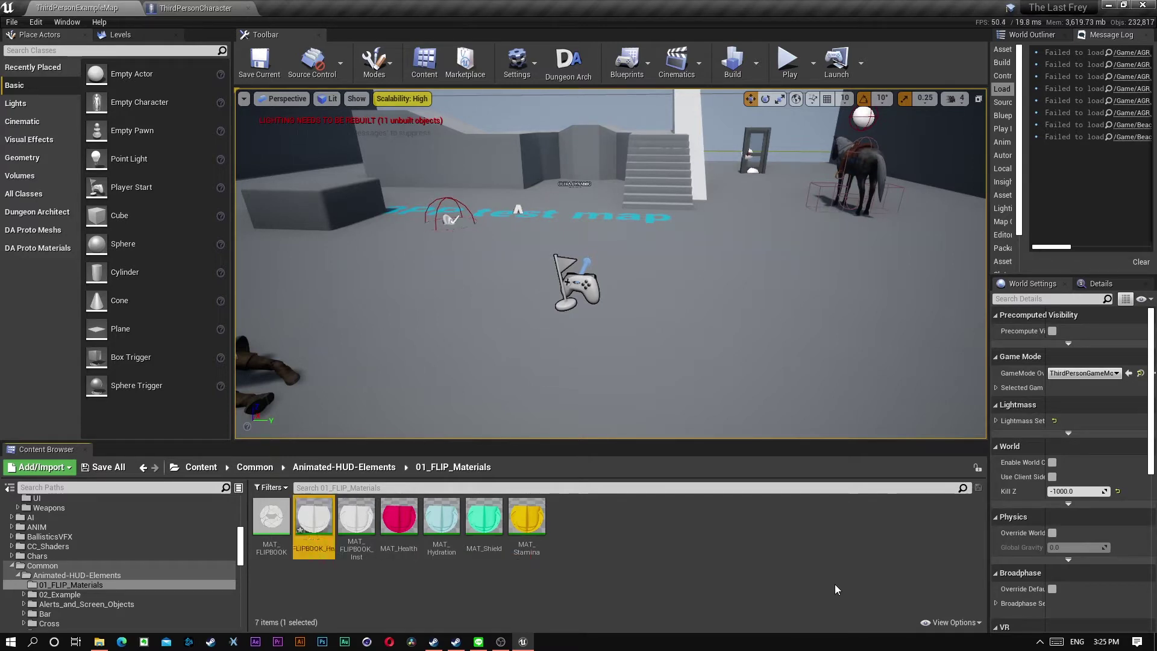
pyautogui.click(724, 588)
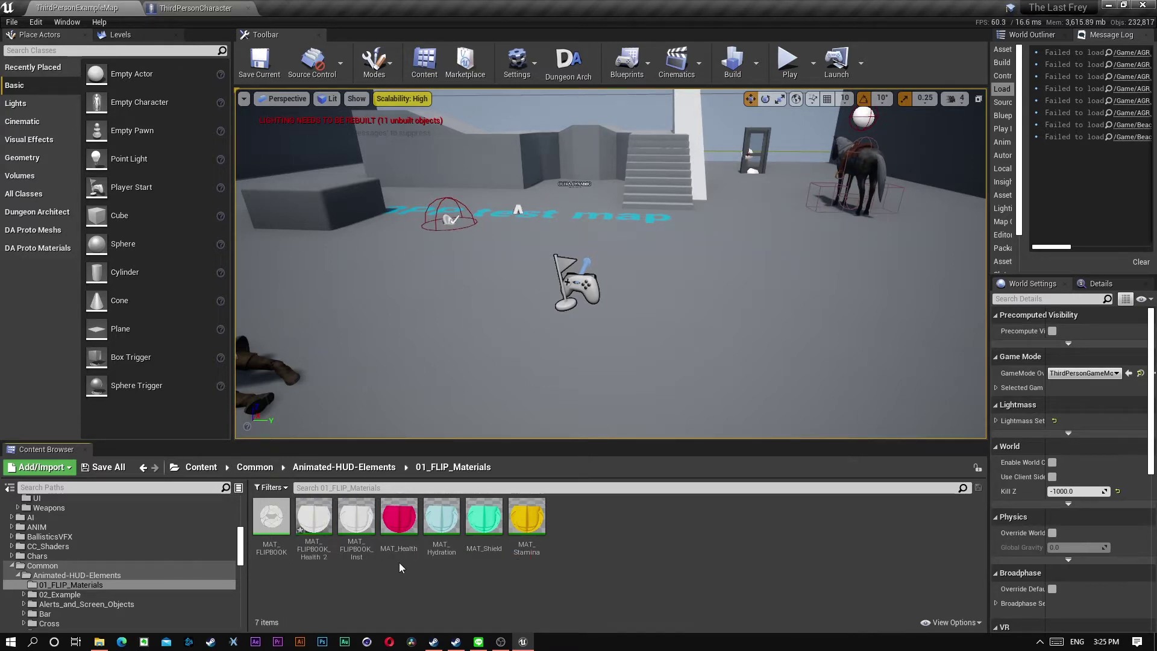
# Inspect the parameter settings of the MAT_Health and MAT_Stamina material instances, closing each one after viewing
pyautogui.click(445, 527)
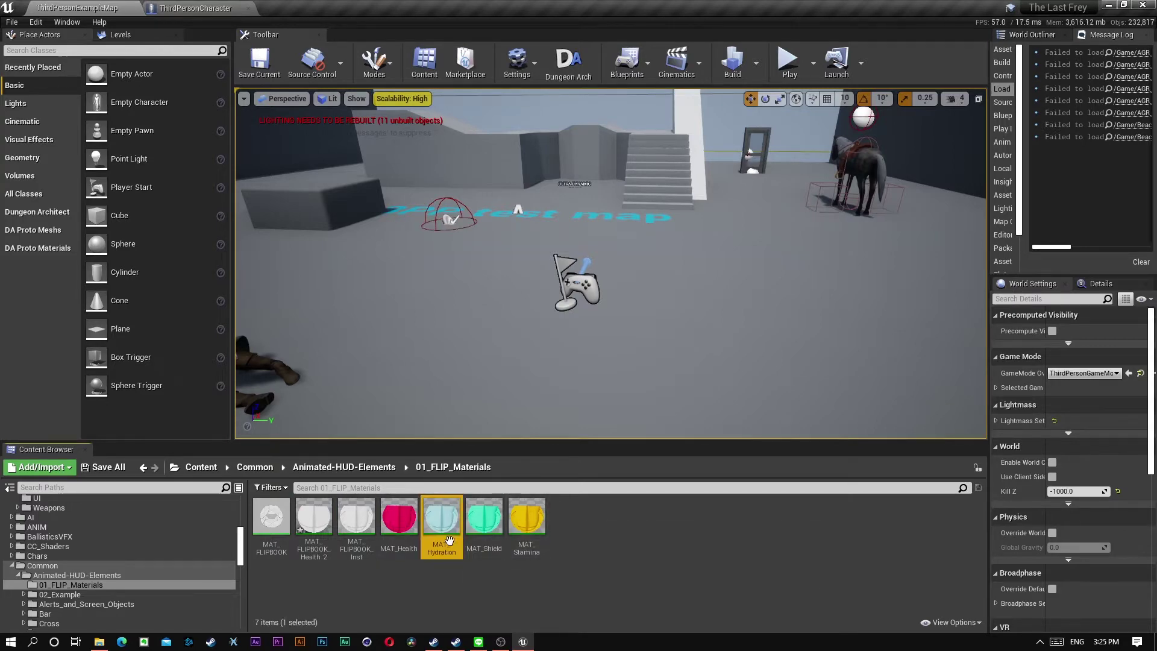
pyautogui.click(399, 520)
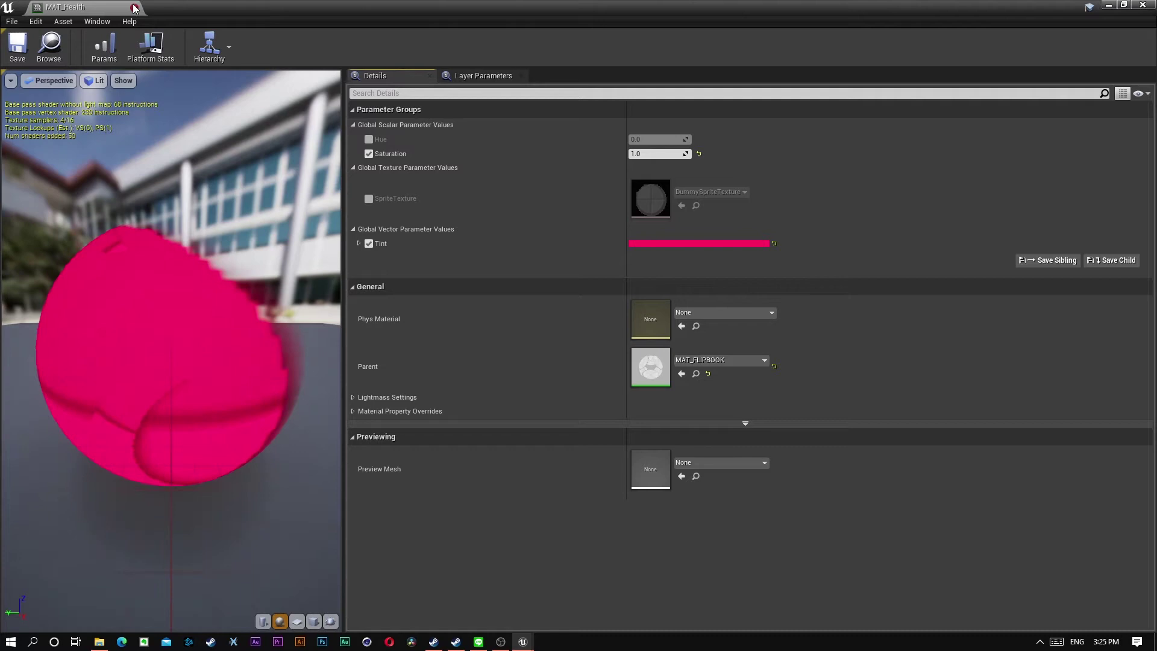
pyautogui.click(134, 7)
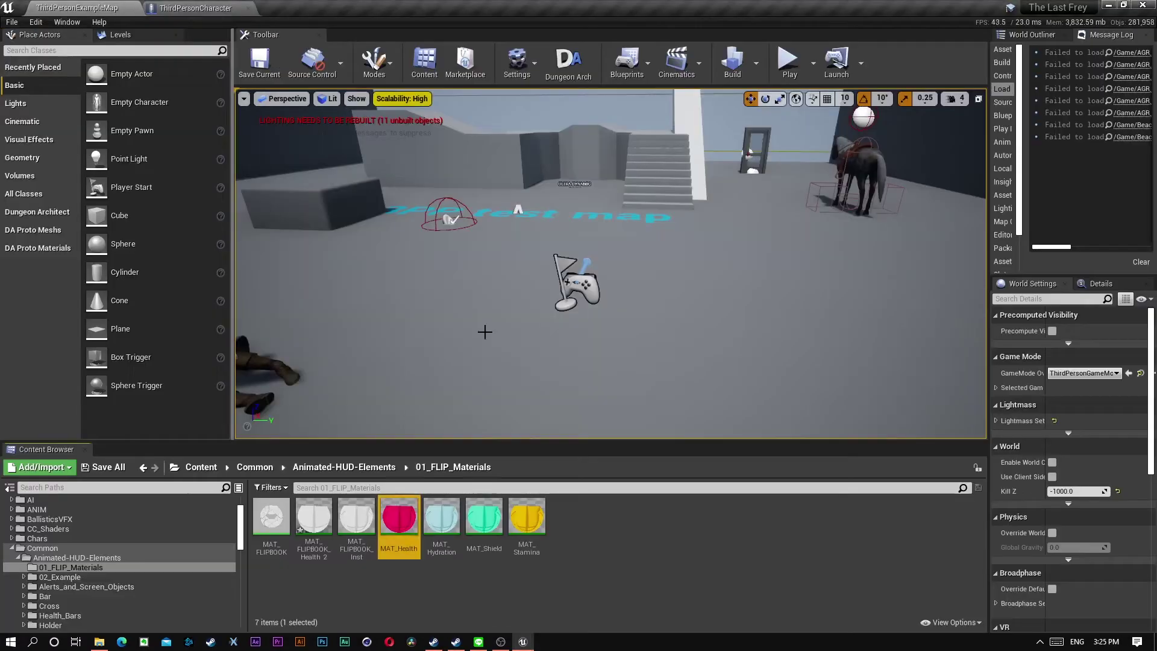
pyautogui.doubleClick(527, 518)
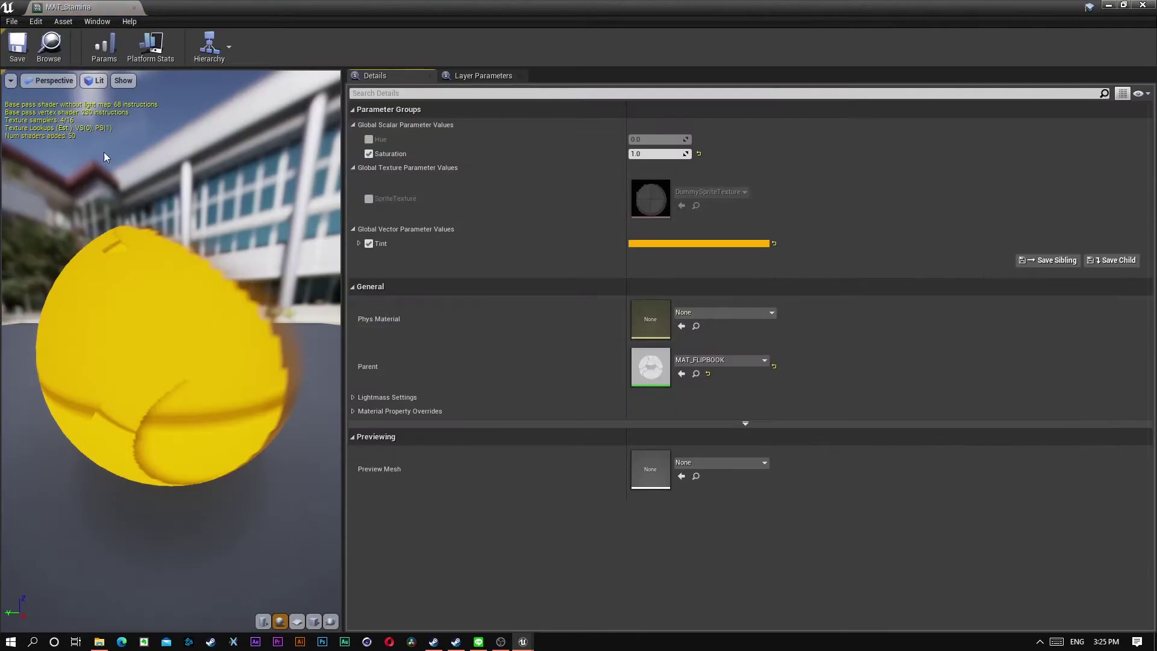
pyautogui.click(134, 7)
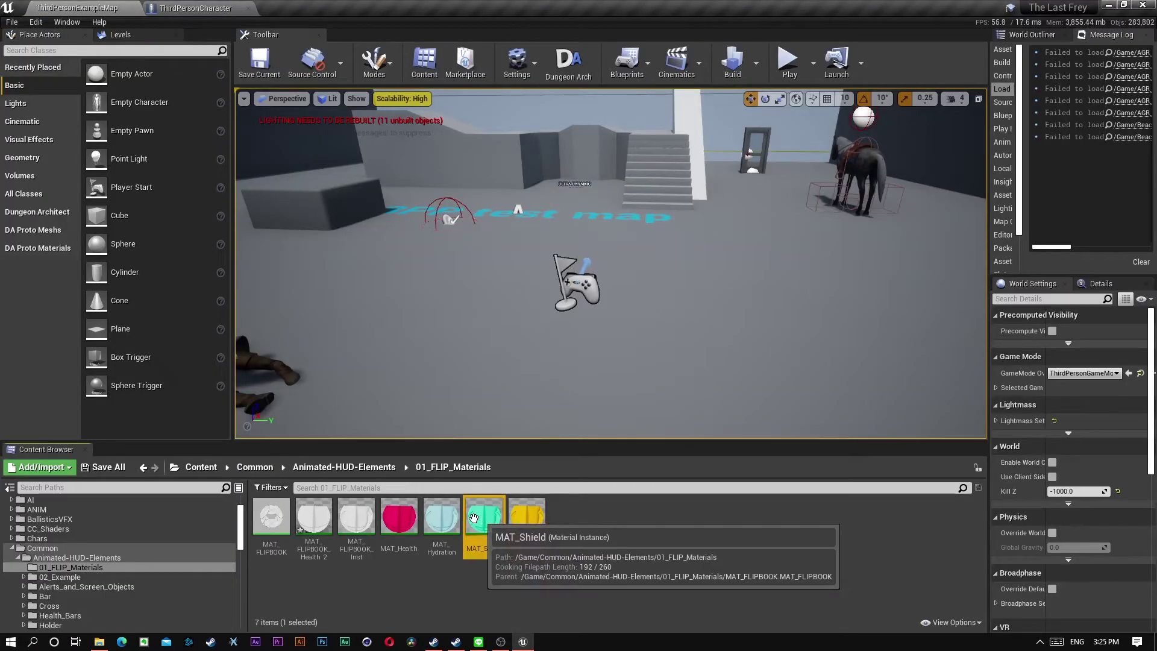
pyautogui.click(442, 521)
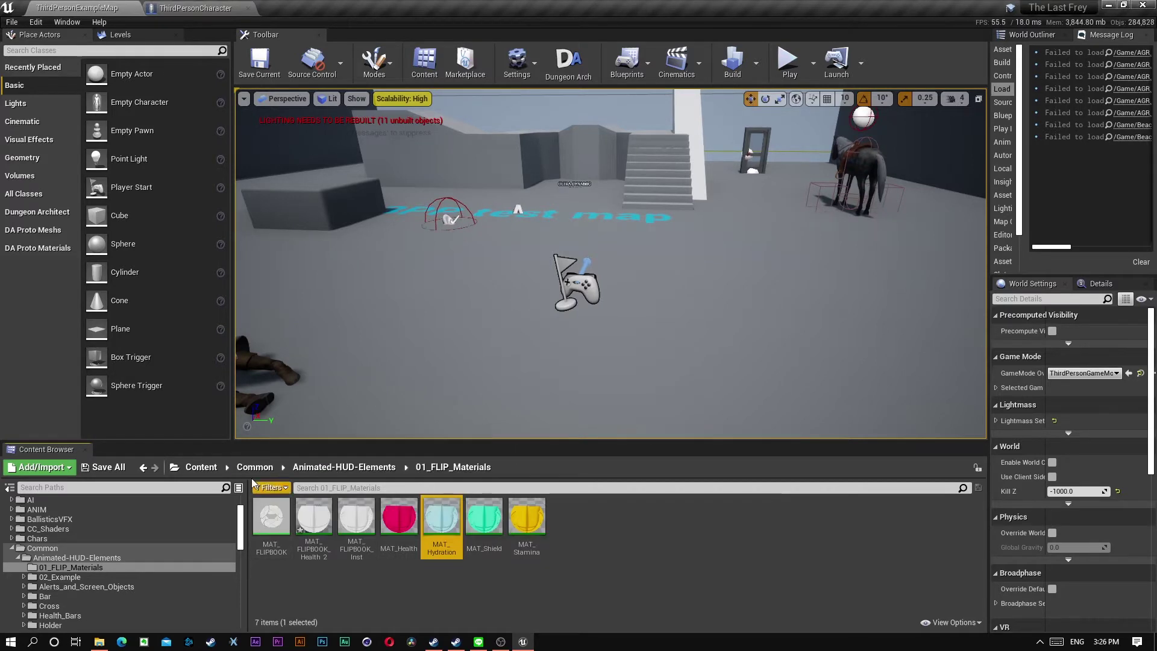
# Look through the sprites and textures in the Pie folder and return to the Animated-HUD-Elements folder
pyautogui.click(325, 468)
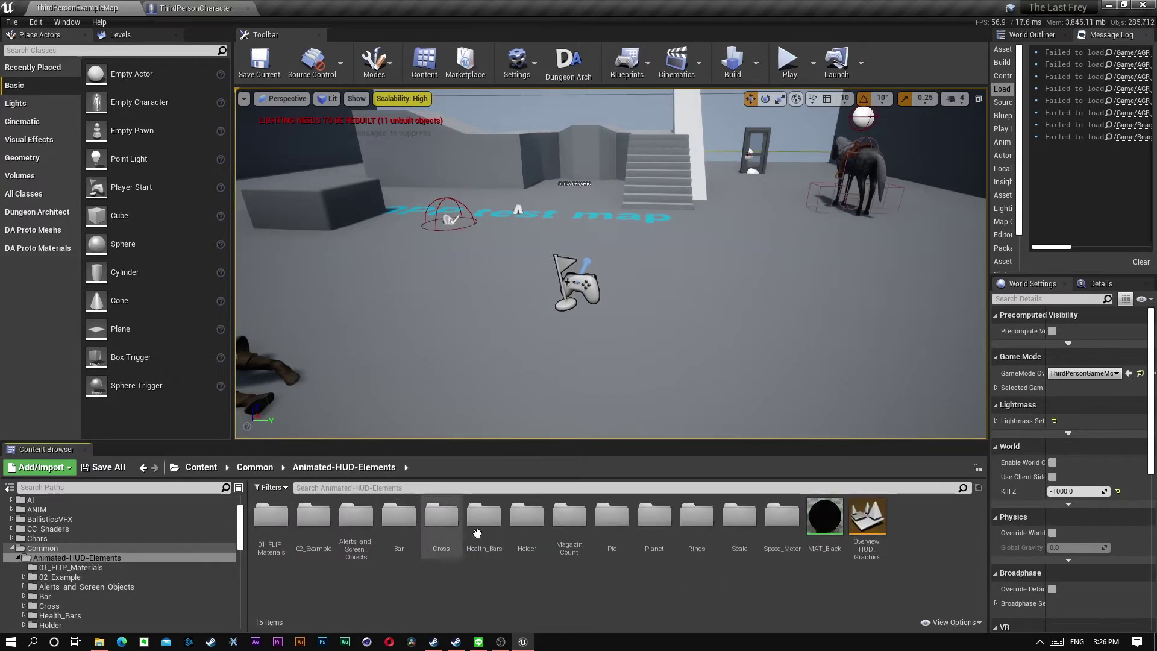
pyautogui.doubleClick(612, 516)
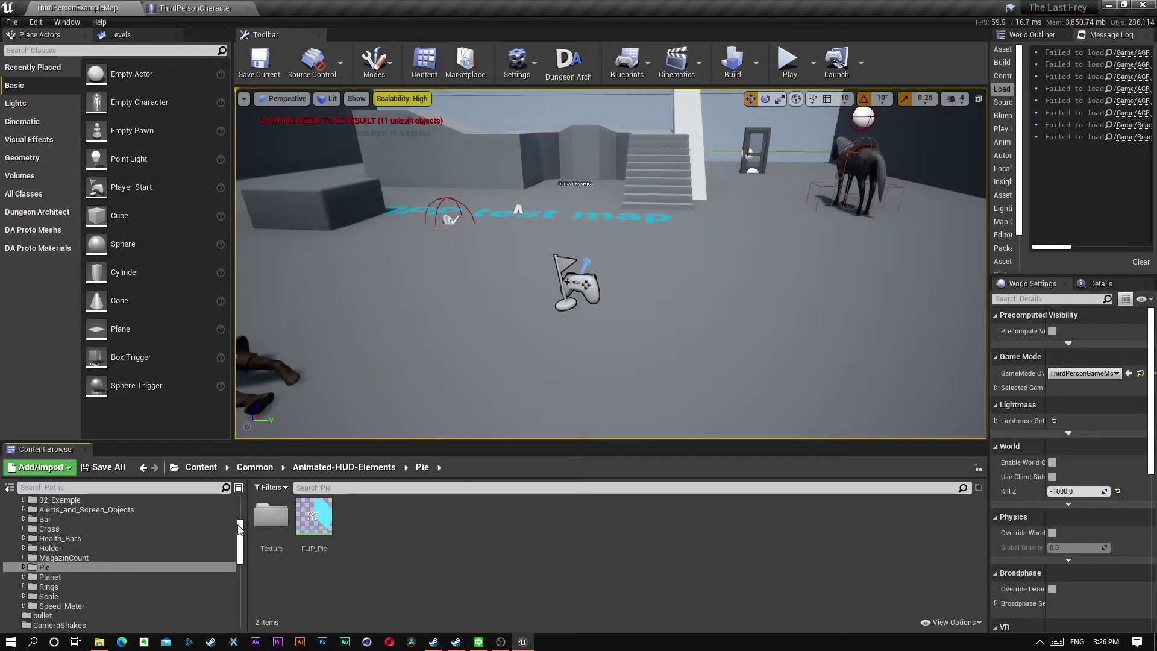
pyautogui.doubleClick(273, 517)
pyautogui.doubleClick(282, 537)
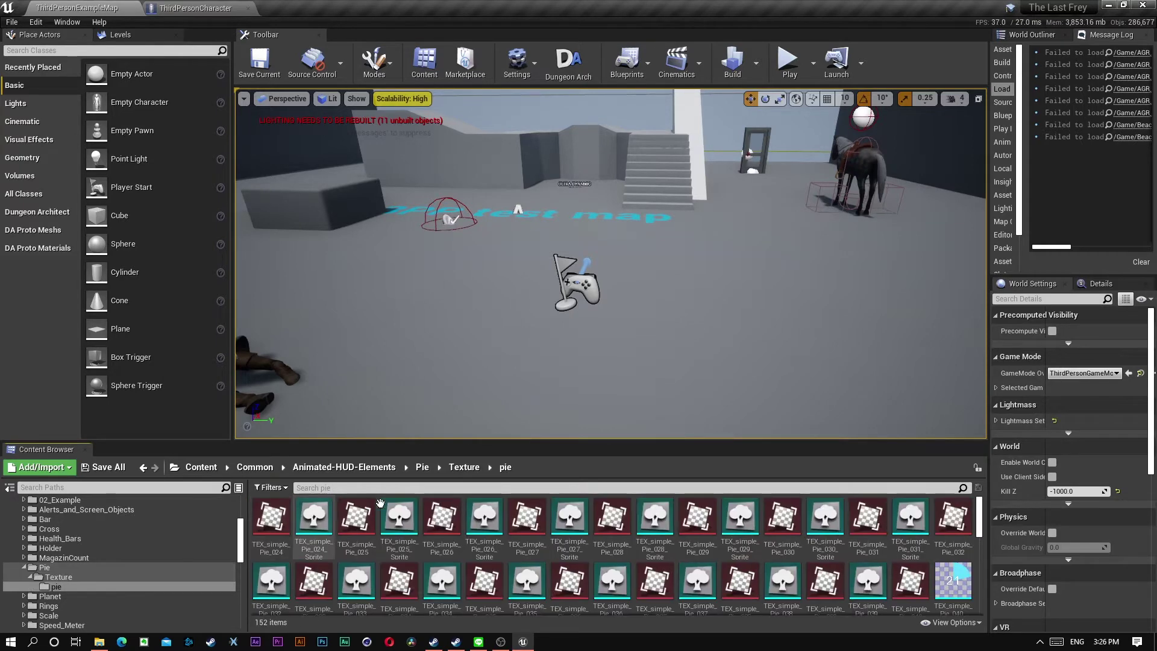
pyautogui.click(422, 468)
pyautogui.click(358, 469)
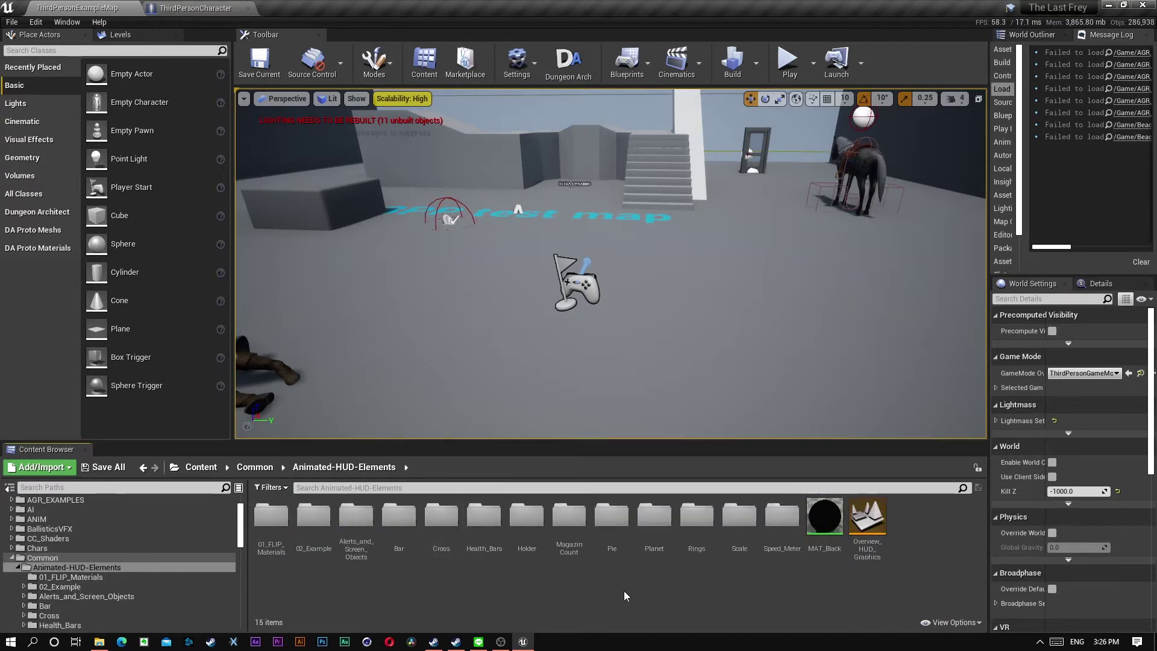
# Open the FLIP_Ring_1 flipbook from the Rings folder and detach its editor as a floating window
pyautogui.doubleClick(704, 530)
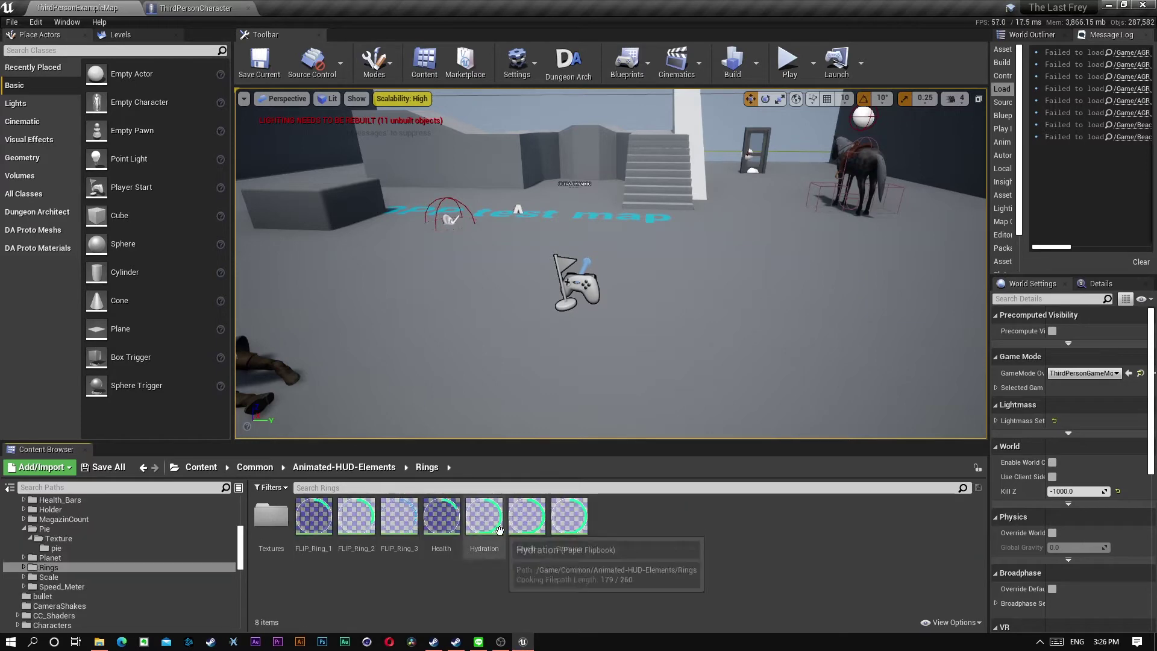
pyautogui.doubleClick(314, 516)
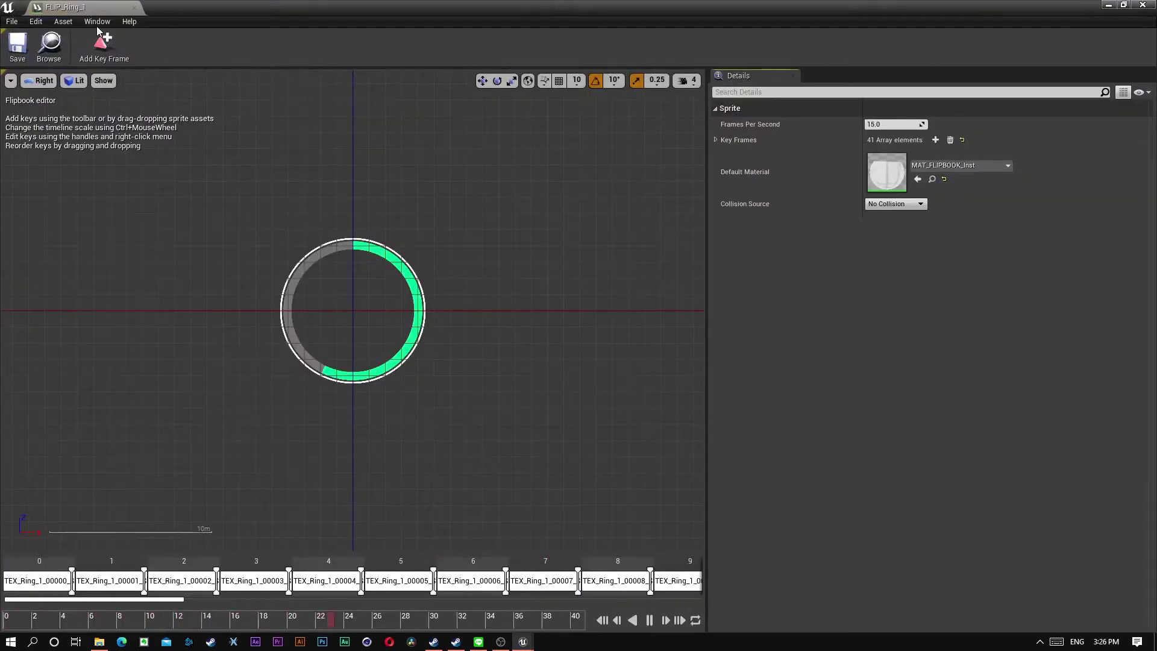
pyautogui.moveTo(73, 9); pyautogui.dragTo(537, 111)
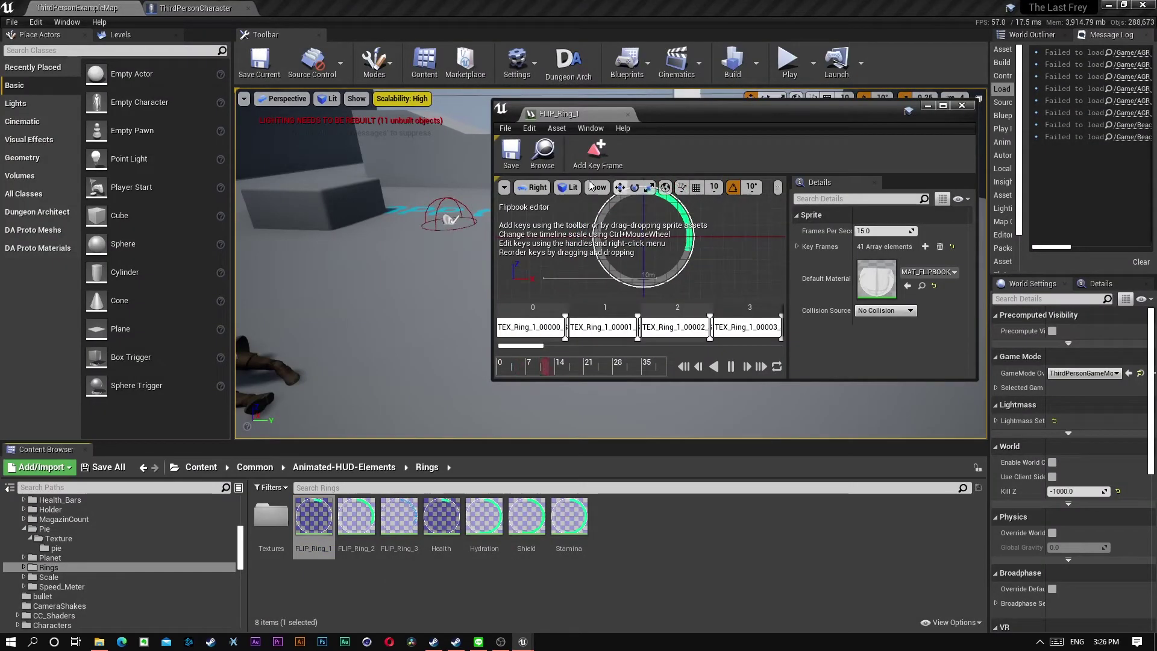
pyautogui.click(596, 188)
pyautogui.click(611, 231)
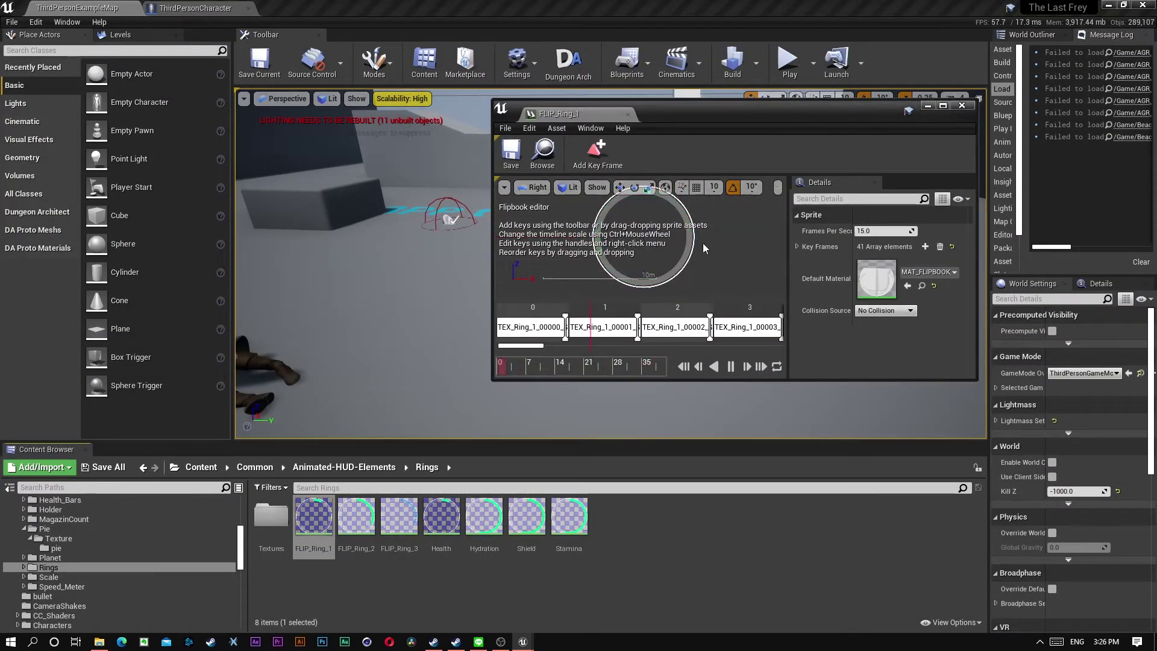
# Make the floating flipbook editor taller, move it clear of the content folders and frame the ring in its preview
pyautogui.scroll(-2, 768, 245)
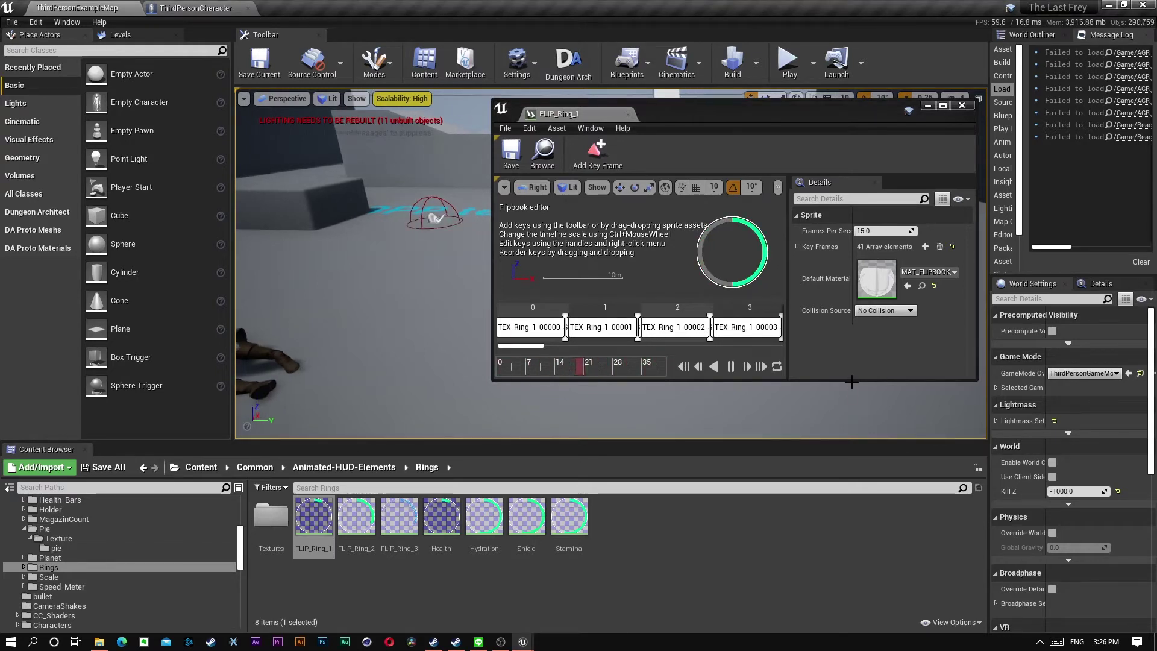
pyautogui.moveTo(852, 381); pyautogui.dragTo(898, 584)
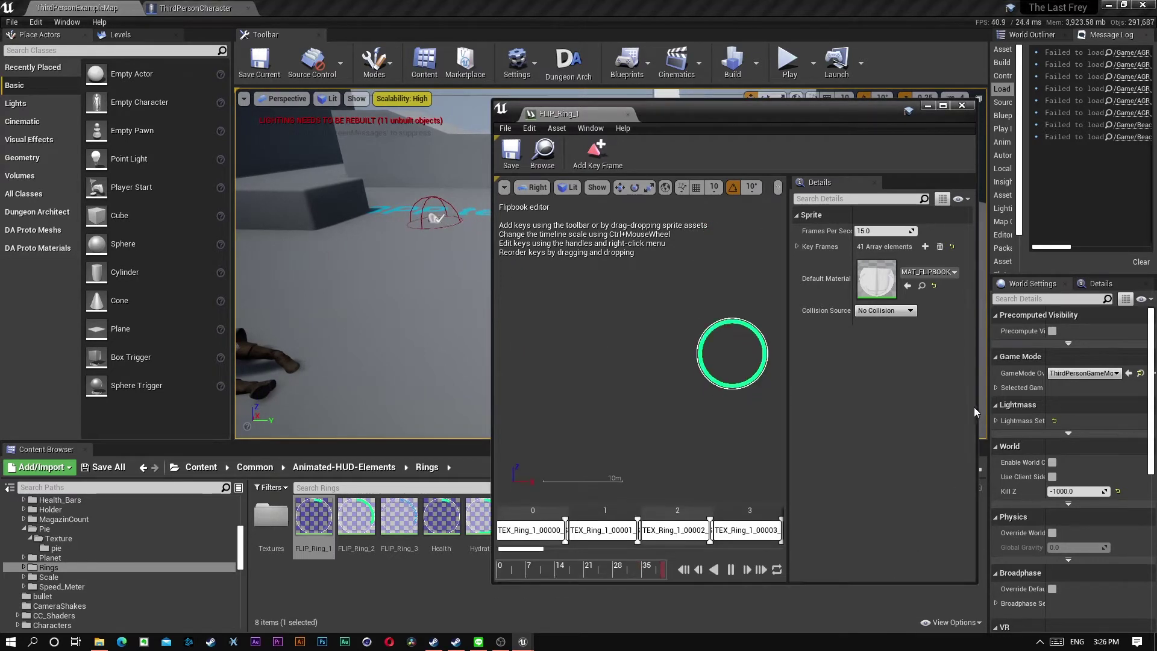
pyautogui.moveTo(906, 127); pyautogui.dragTo(995, 91)
pyautogui.scroll(4, 805, 302)
pyautogui.moveTo(811, 316); pyautogui.dragTo(717, 288, button='right')
# Assign MAT_FLIPBOOK_Health_2 from the 01_FLIP_Materials folder as the default material of FLIP_Ring_1
pyautogui.click(317, 466)
pyautogui.click(318, 469)
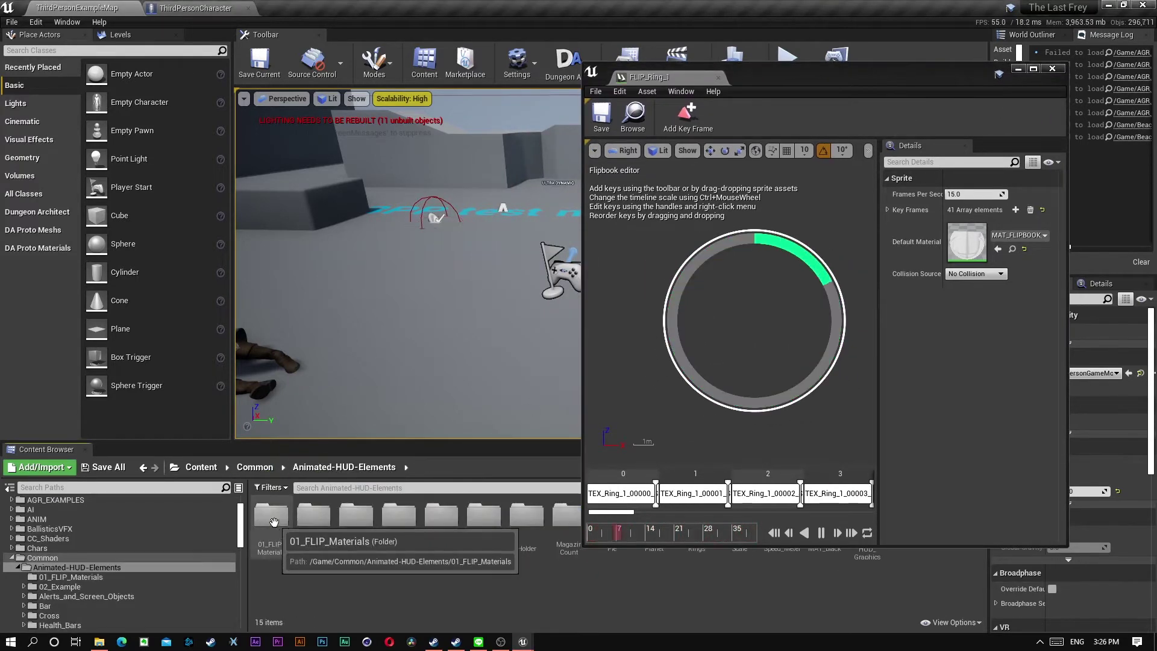
pyautogui.doubleClick(271, 518)
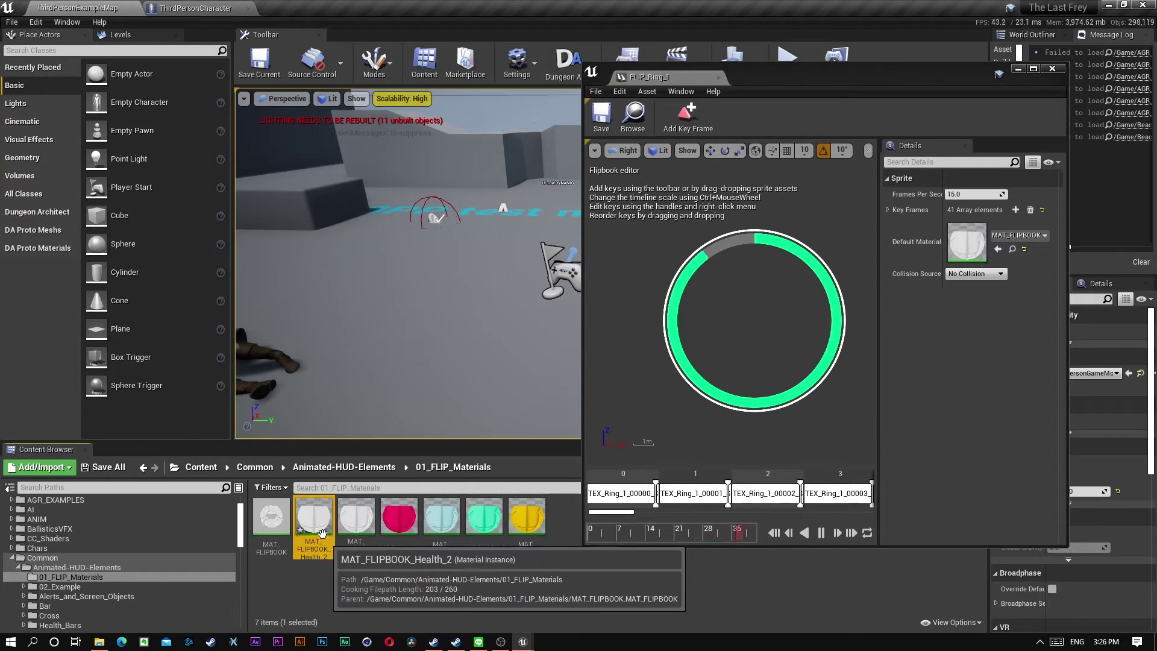
pyautogui.click(308, 517)
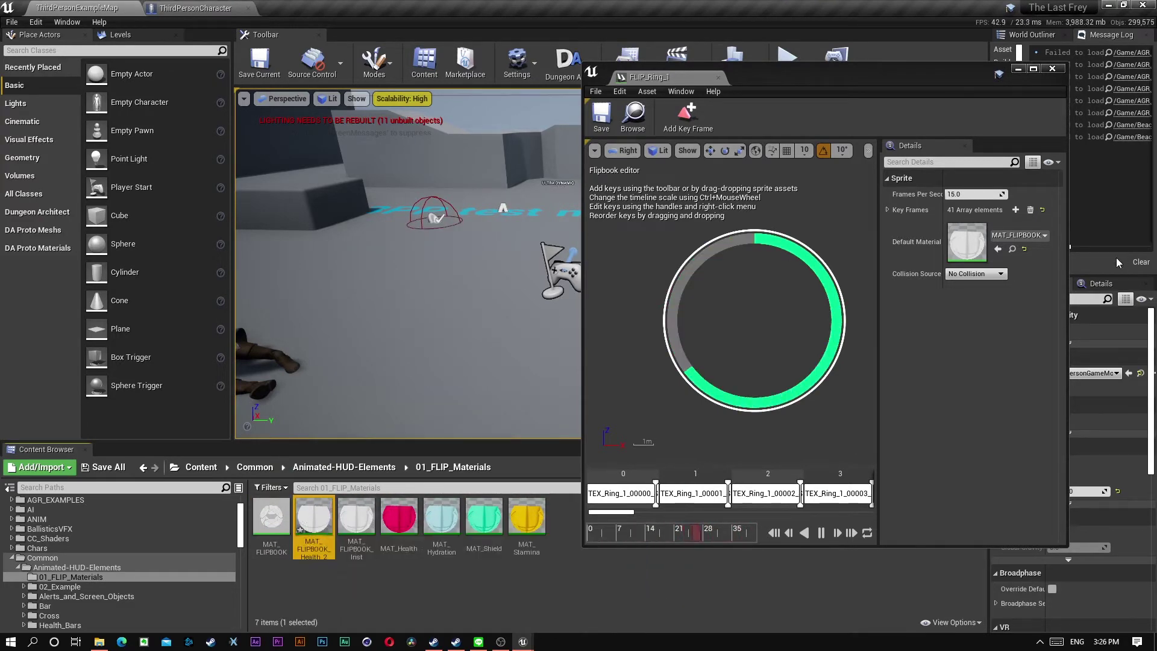
pyautogui.click(998, 249)
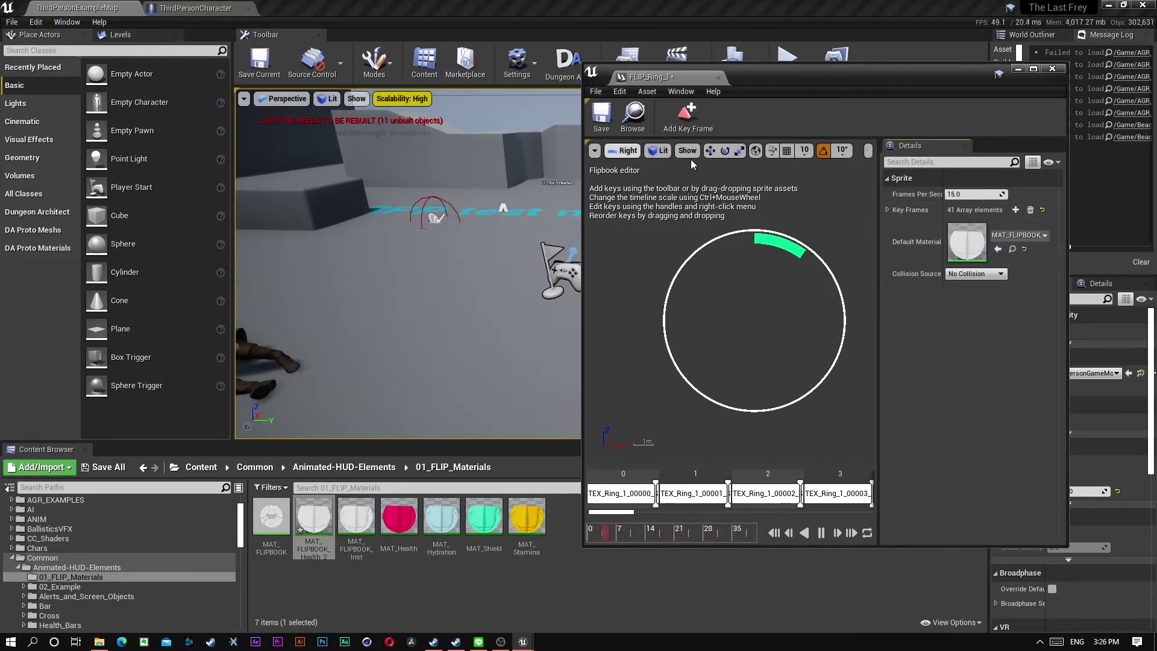
# Open MAT_FLIPBOOK_Health_2 in a window beside the flipbook and enable its Hue, Saturation and Tint parameters
pyautogui.doubleClick(318, 525)
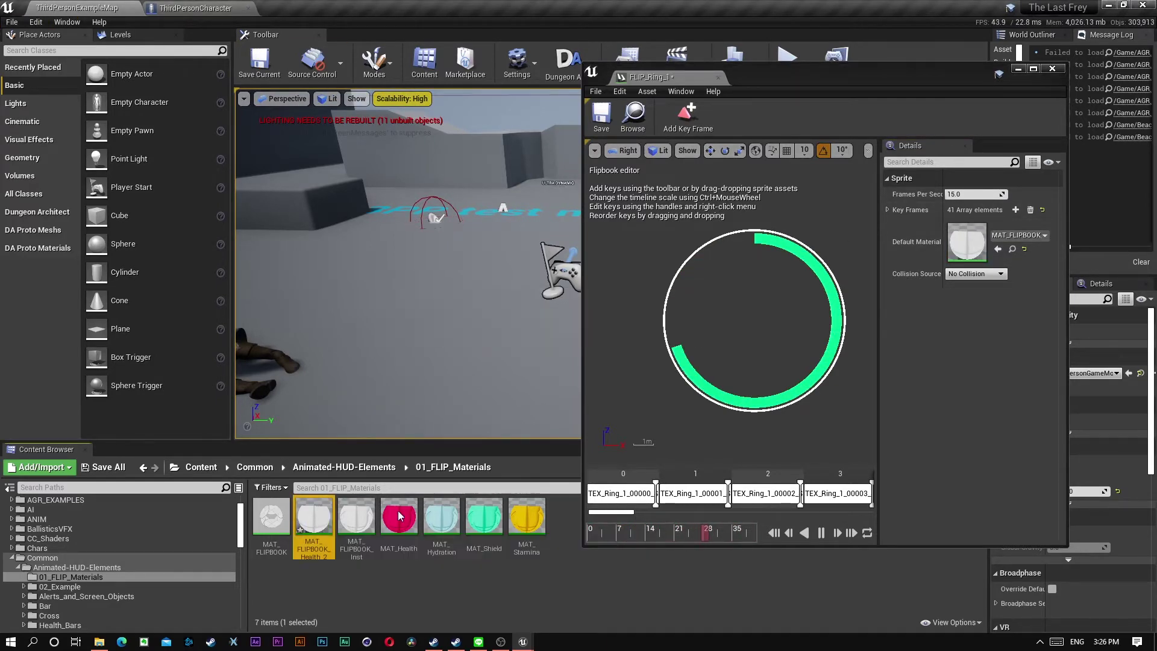
pyautogui.moveTo(791, 69); pyautogui.dragTo(151, 126)
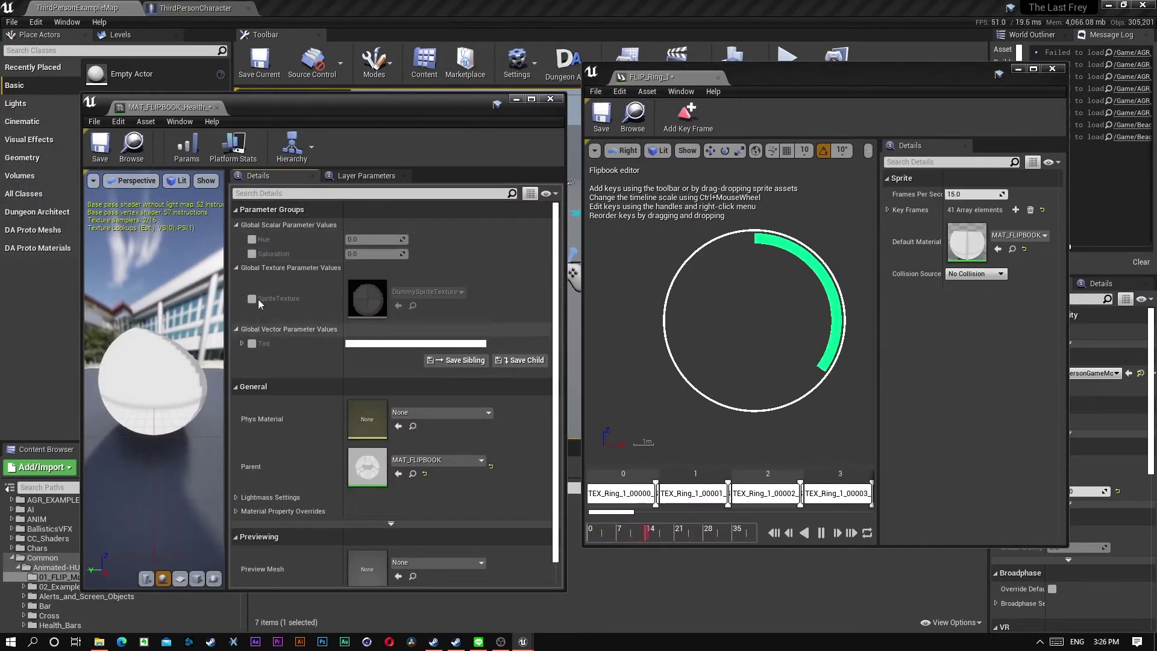
pyautogui.click(251, 240)
pyautogui.click(252, 254)
pyautogui.click(252, 343)
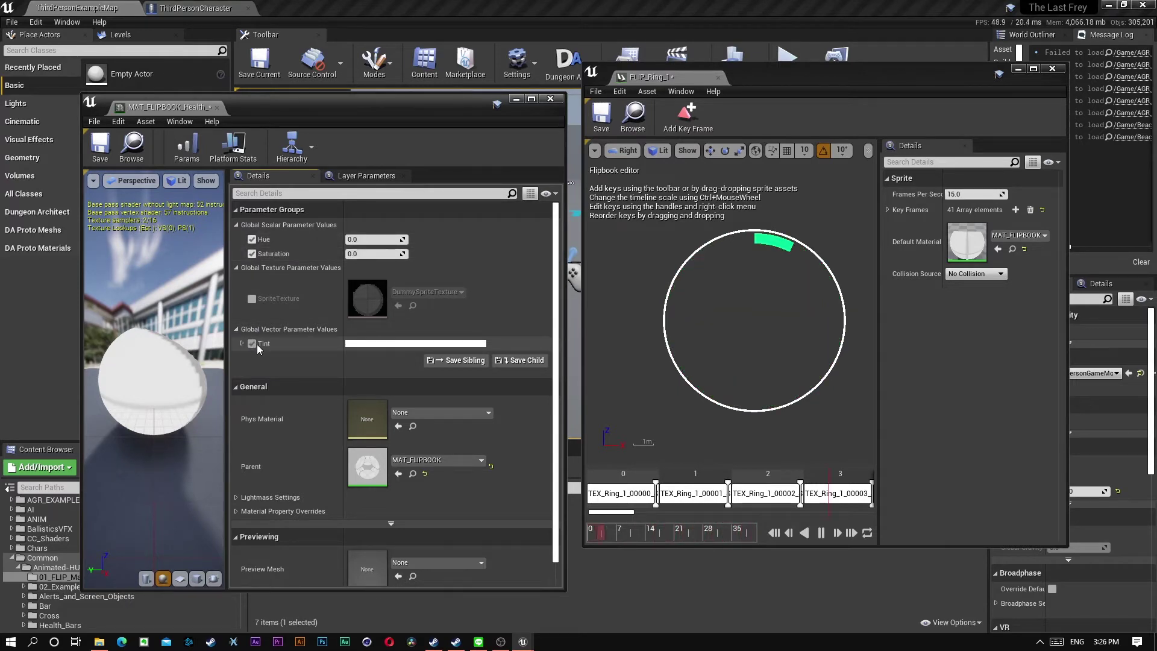
# Try several Hue values on MAT_FLIPBOOK_Health_2, ending with the Hue parameter at 0.285715
pyautogui.moveTo(362, 239); pyautogui.dragTo(487, 239)
pyautogui.moveTo(407, 239); pyautogui.dragTo(389, 239)
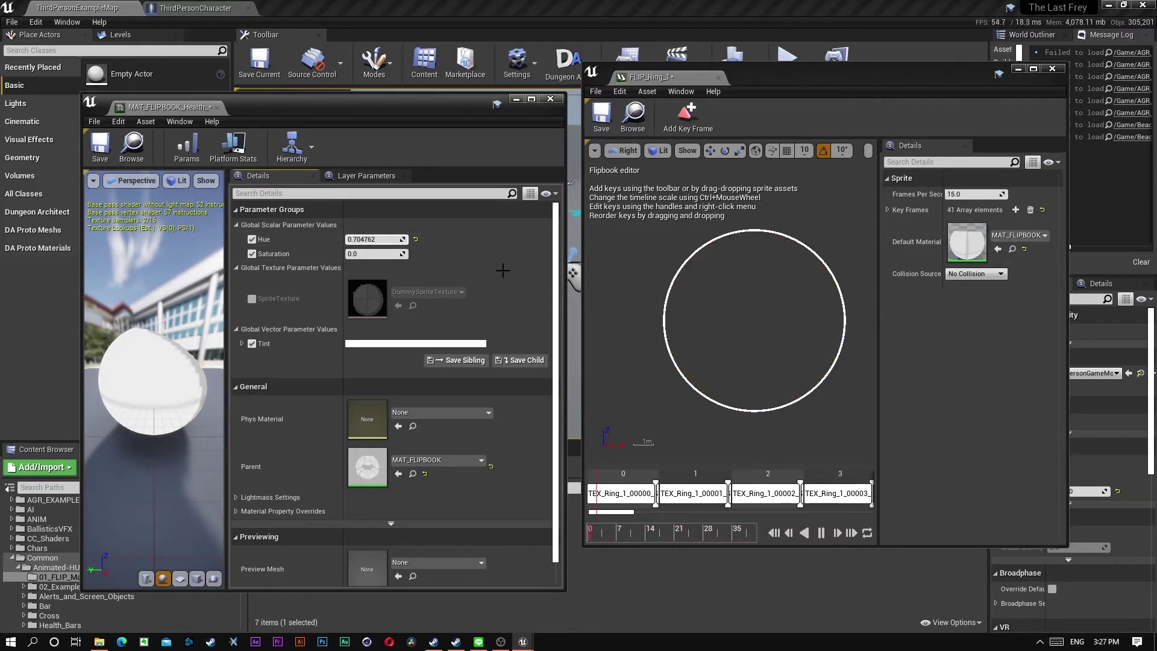
pyautogui.moveTo(392, 239); pyautogui.dragTo(369, 240)
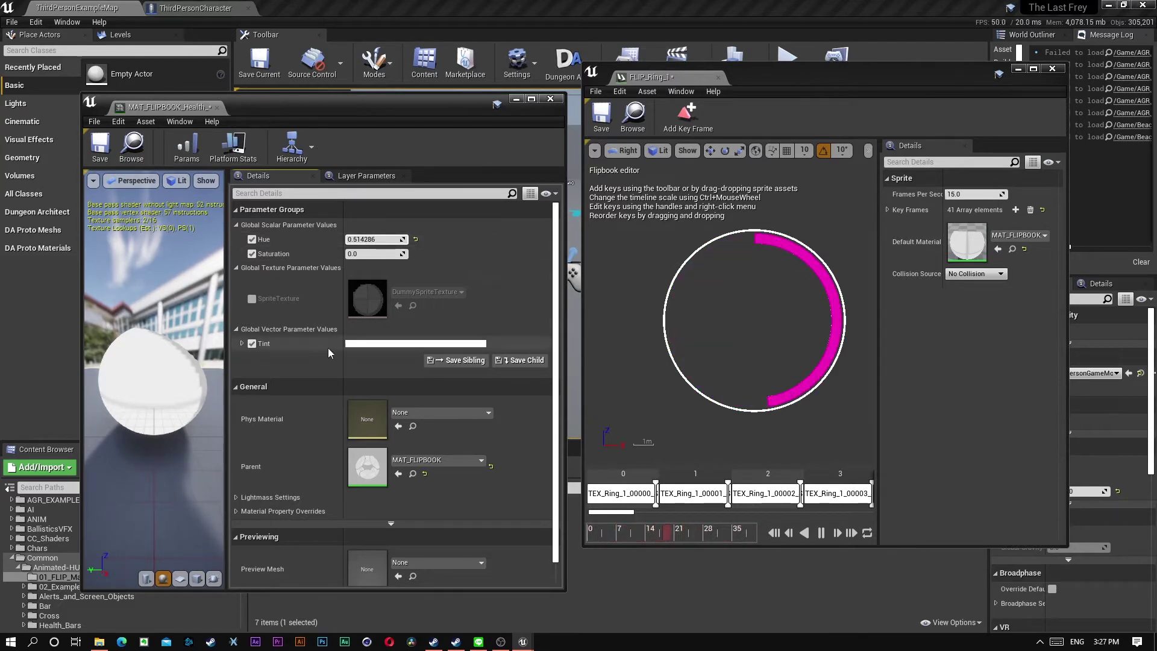
pyautogui.moveTo(386, 239); pyautogui.dragTo(367, 253)
# Try a Saturation of 1 on MAT_FLIPBOOK_Health_2 and return it to 0
pyautogui.click(360, 255)
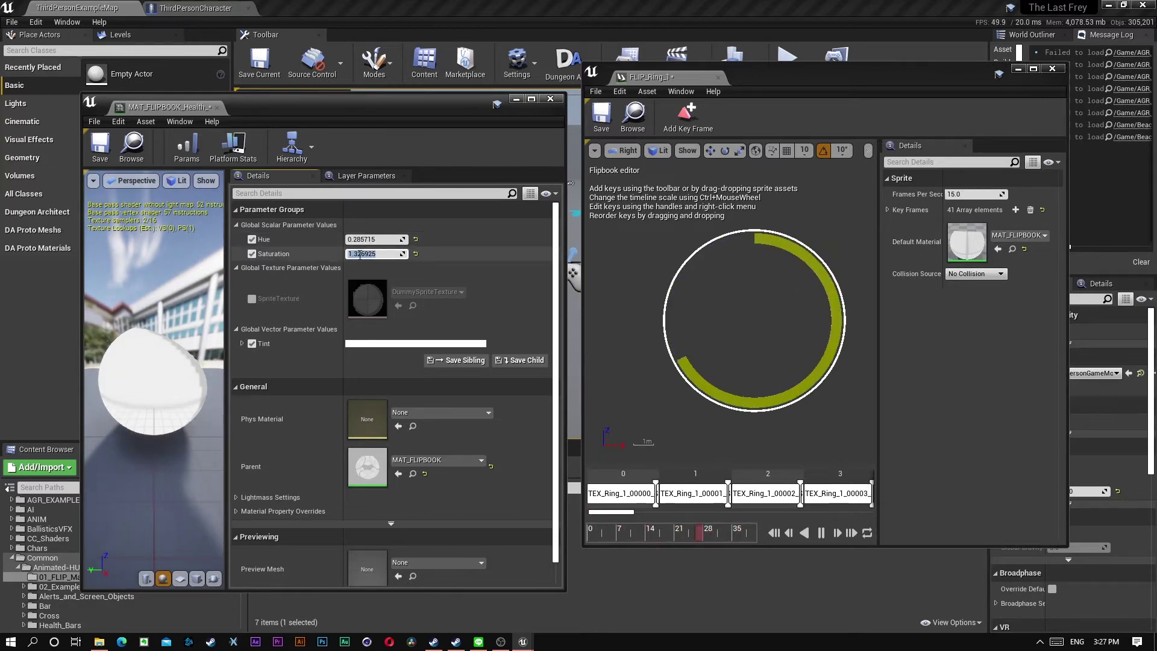
pyautogui.write('1')
pyautogui.press('Return')
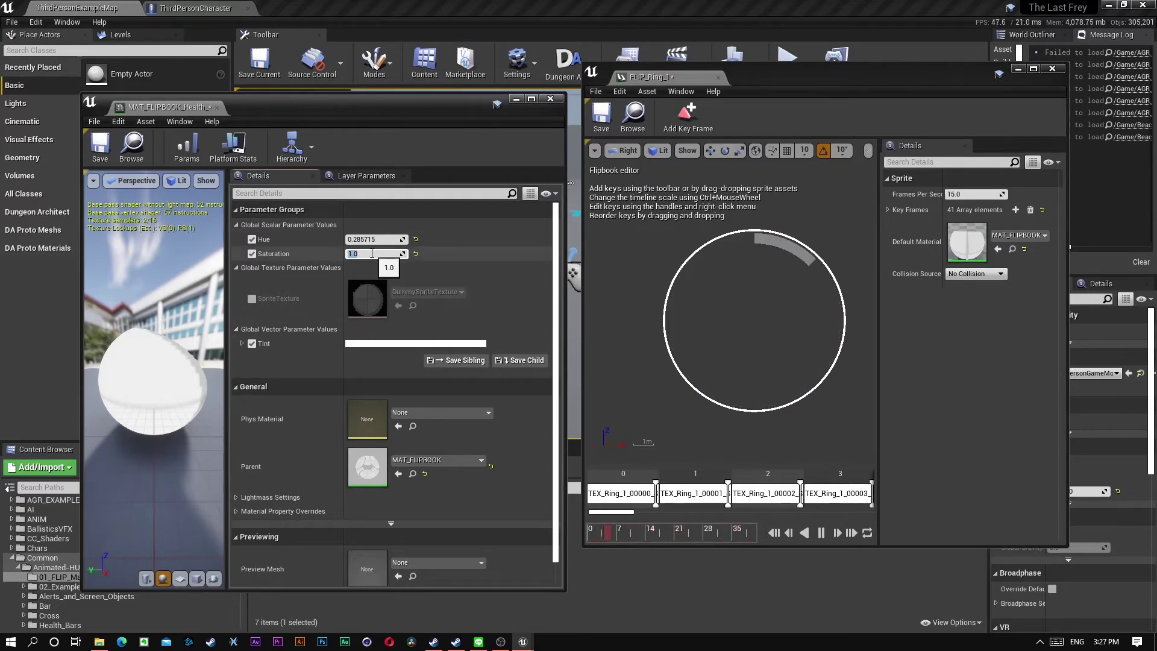
pyautogui.write('0')
pyautogui.press('Return')
# Disable the Hue and Saturation parameters and set the Tint to a pinkish red, hex sRGB FF3050FF
pyautogui.click(251, 239)
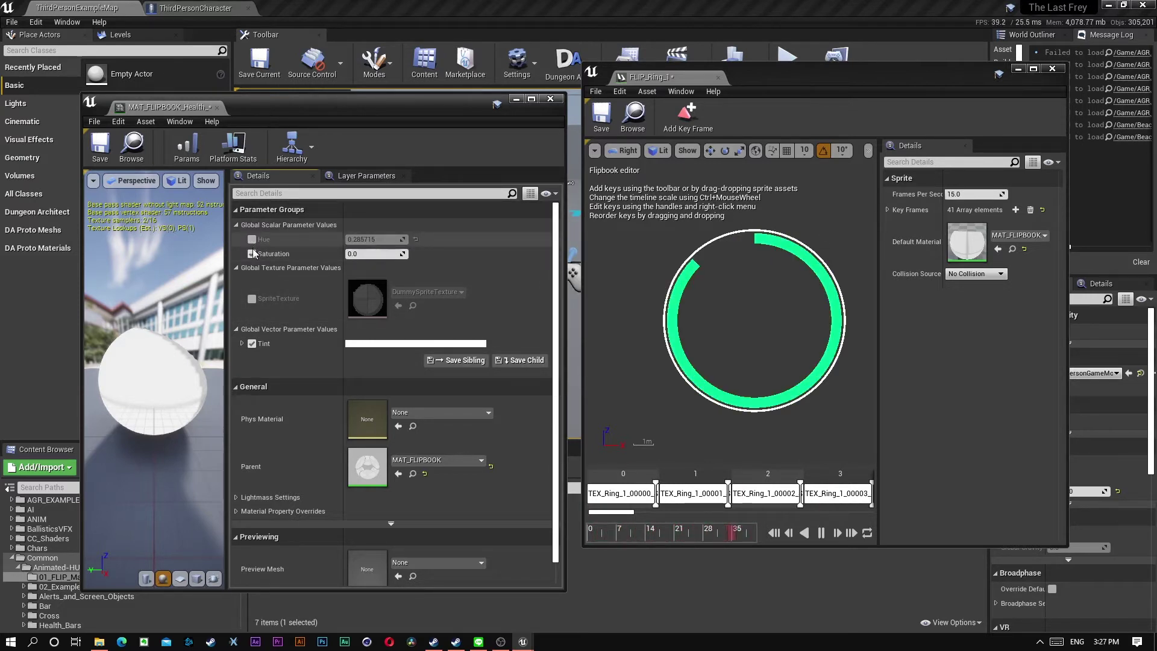
pyautogui.click(252, 253)
pyautogui.click(416, 344)
pyautogui.moveTo(436, 396); pyautogui.dragTo(515, 409)
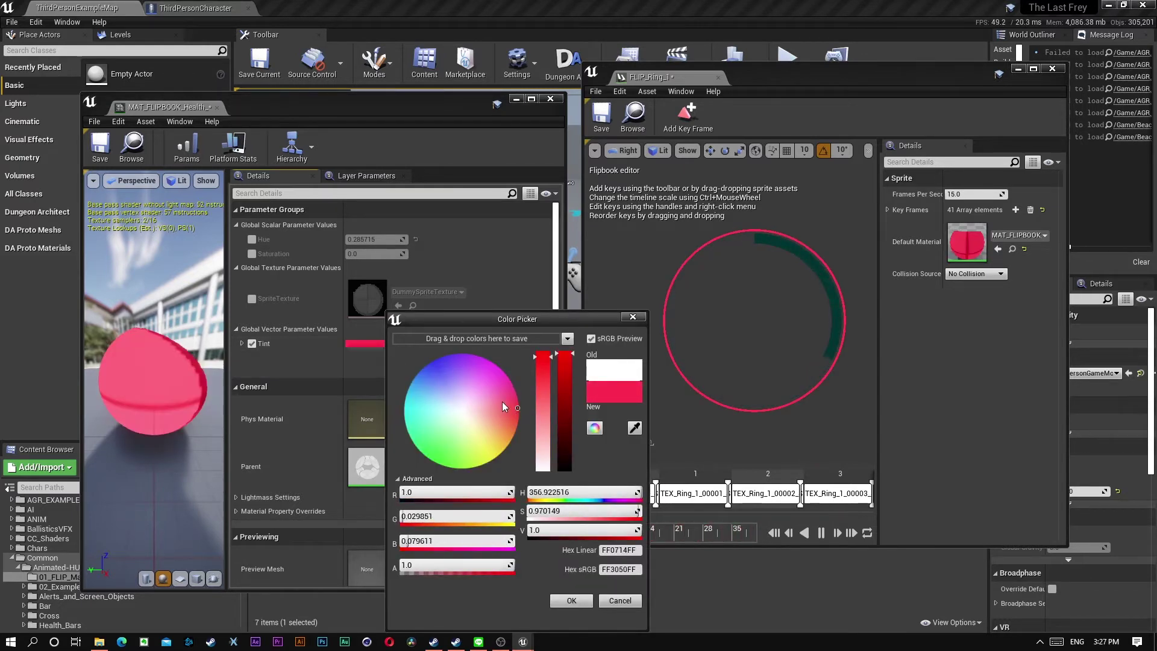
pyautogui.click(572, 600)
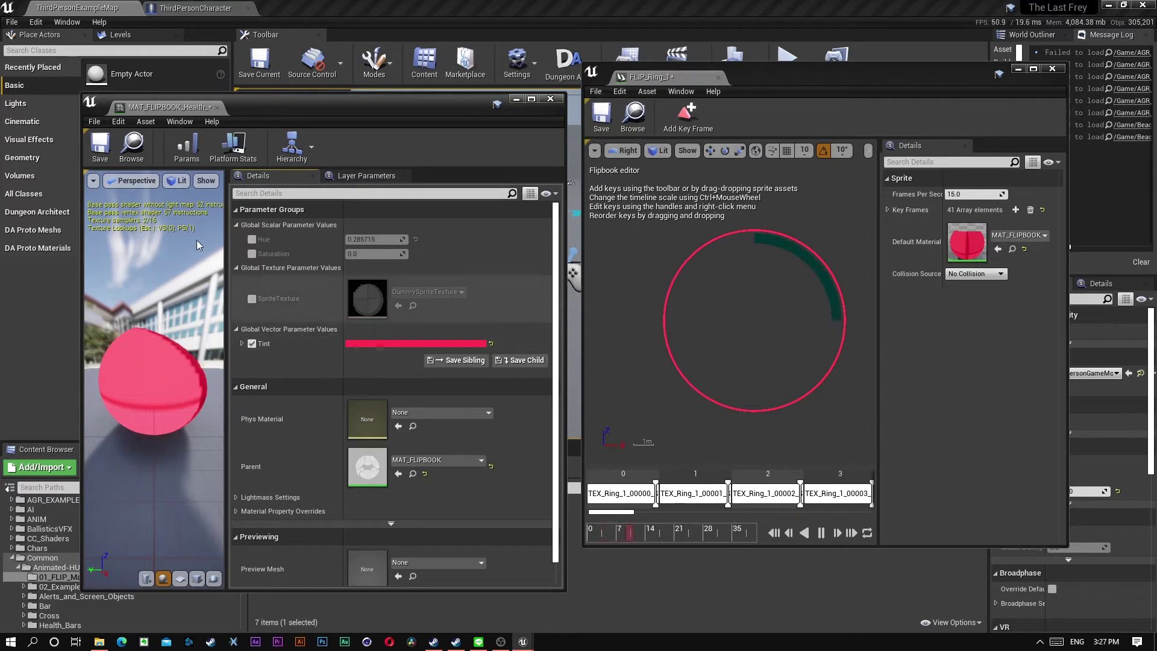
# Re-enable the Hue and Saturation parameters and adjust them to 1.247589 and 5.64986 over the red tint
pyautogui.click(254, 240)
pyautogui.click(253, 253)
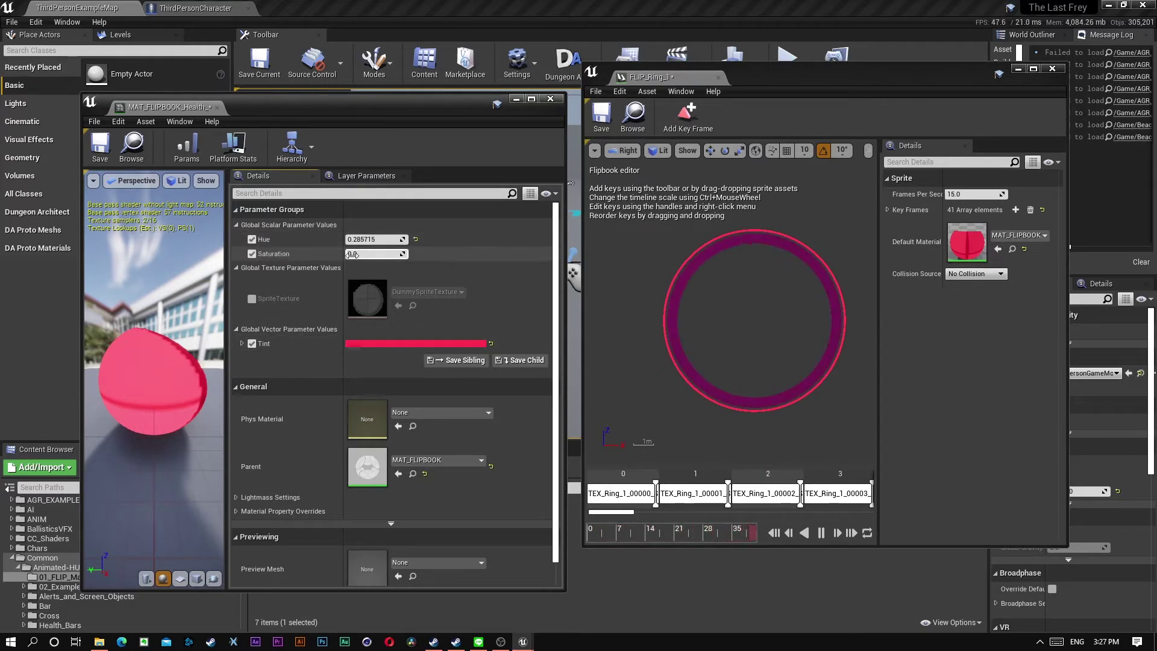
pyautogui.moveTo(368, 255)
pyautogui.mouseDown()
pyautogui.moveTo(455, 253)
pyautogui.moveTo(362, 240)
pyautogui.moveTo(383, 240)
pyautogui.moveTo(362, 254)
pyautogui.moveTo(362, 239)
pyautogui.moveTo(362, 254)
pyautogui.mouseUp()
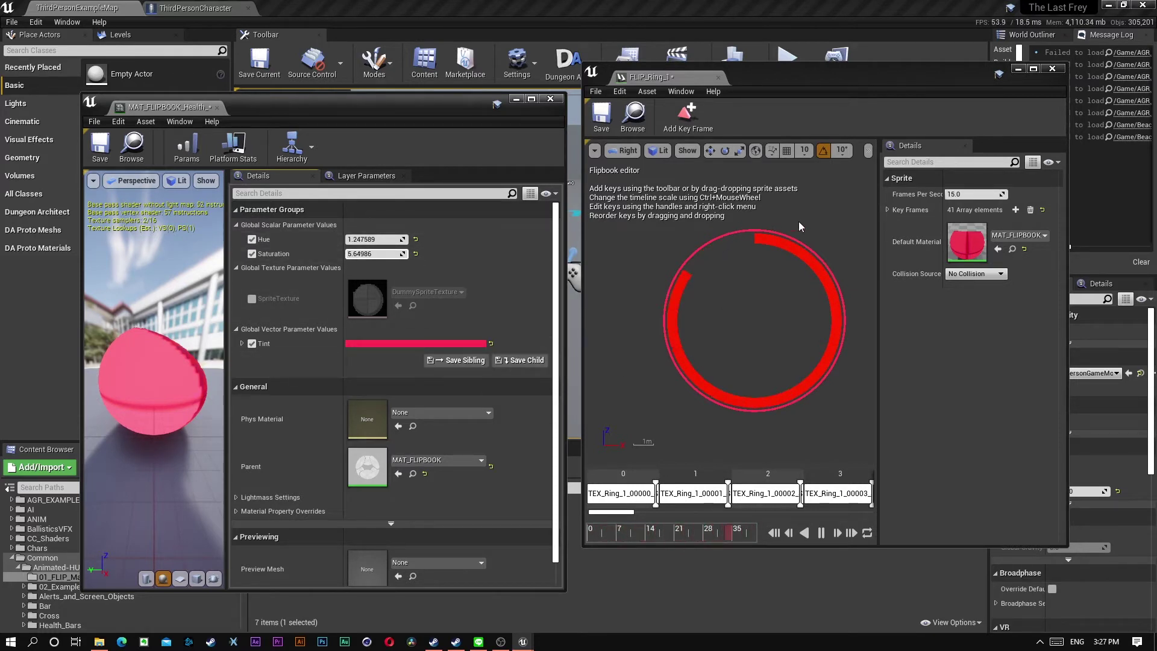
# Disable the Tint, Saturation and Hue parameters and close the material instance and flipbook editors
pyautogui.click(252, 343)
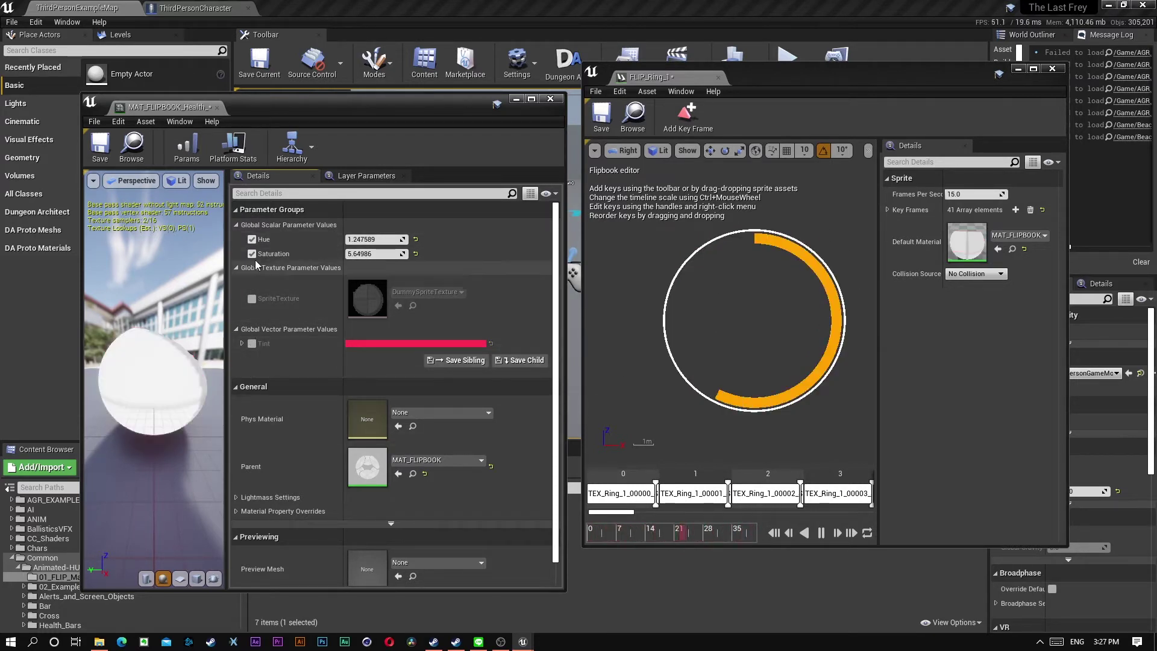
pyautogui.click(252, 254)
pyautogui.click(252, 240)
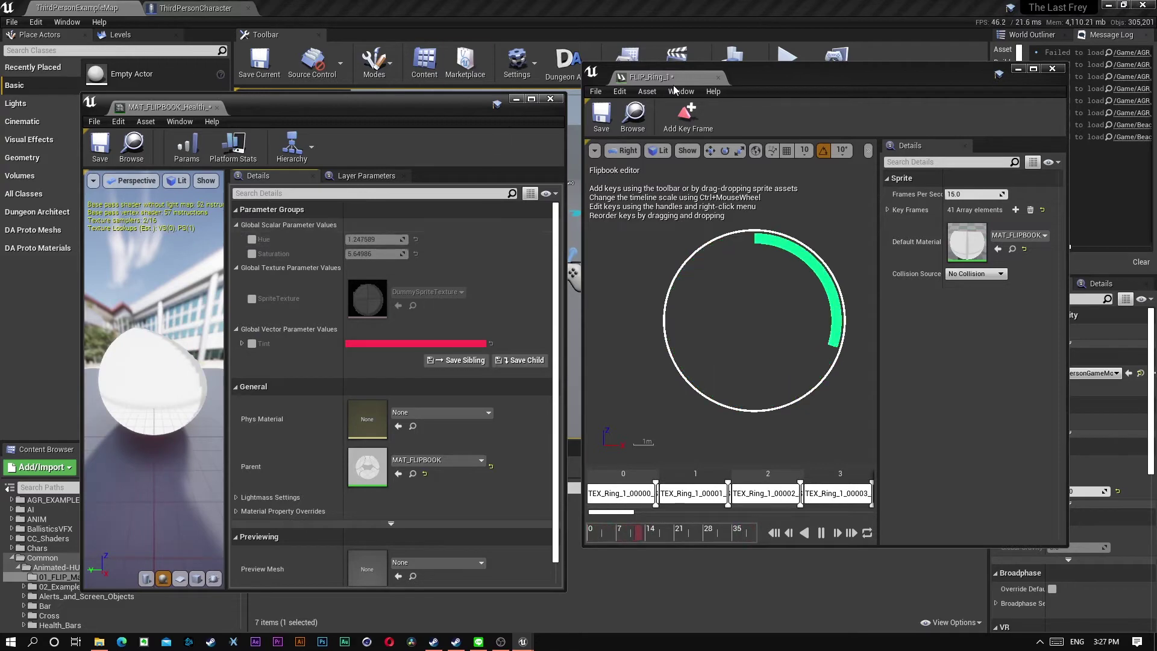
pyautogui.click(549, 98)
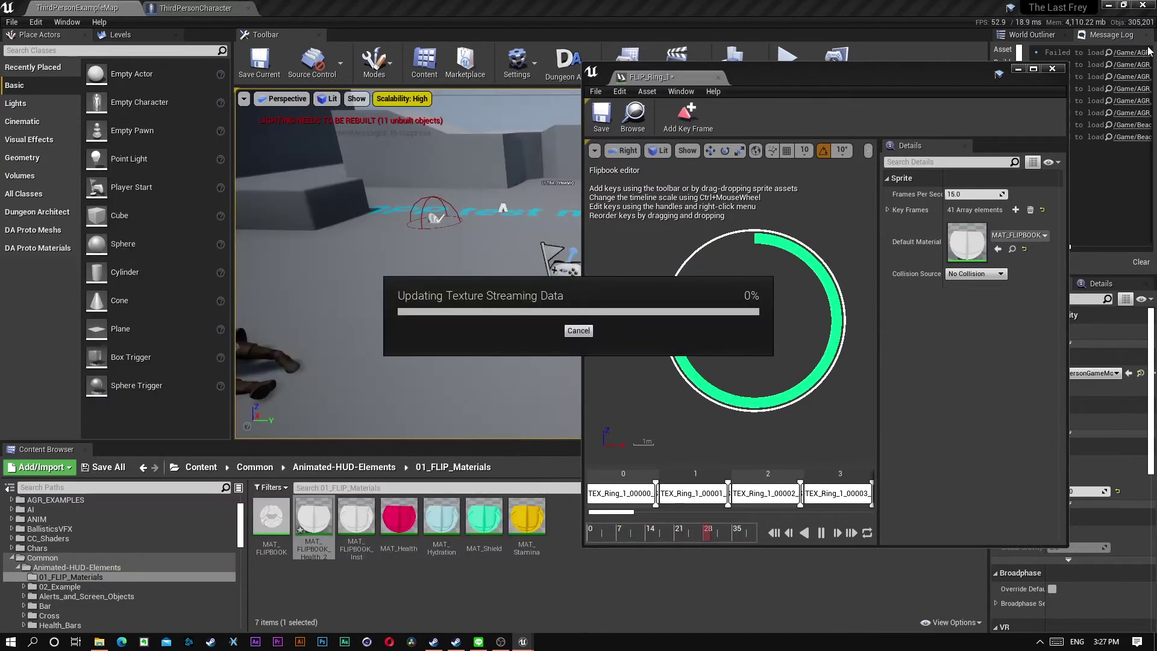
pyautogui.click(1052, 70)
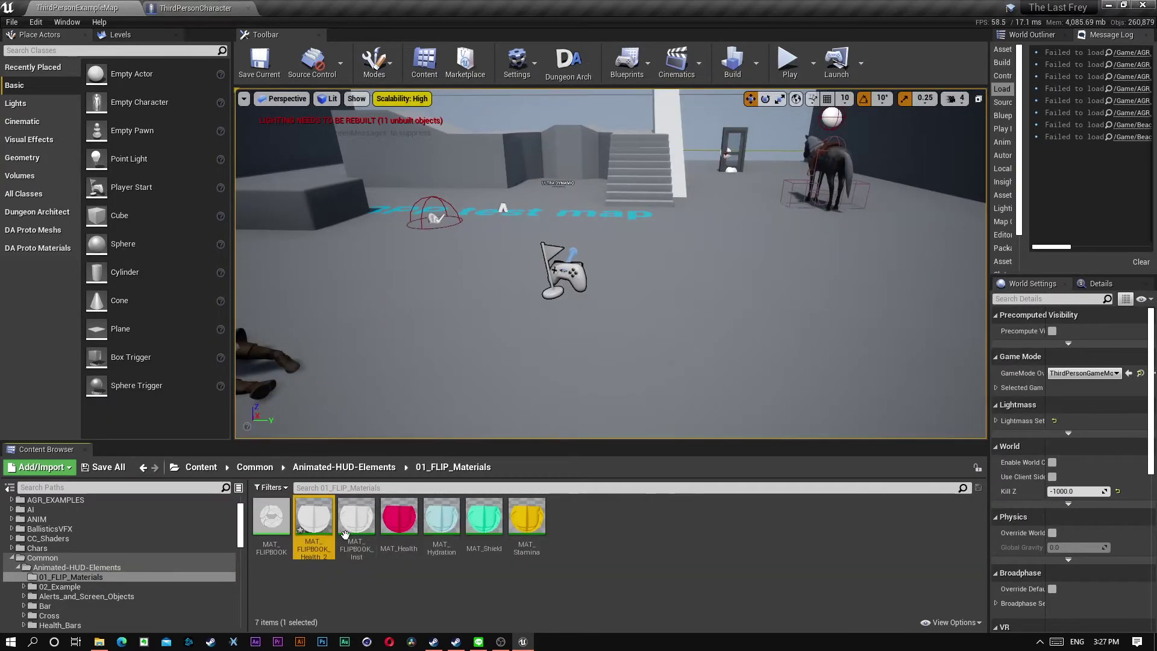
# Place the FLIP_Ring_1 flipbook from the Rings folder in the level and frame the whole ring in view
pyautogui.click(320, 467)
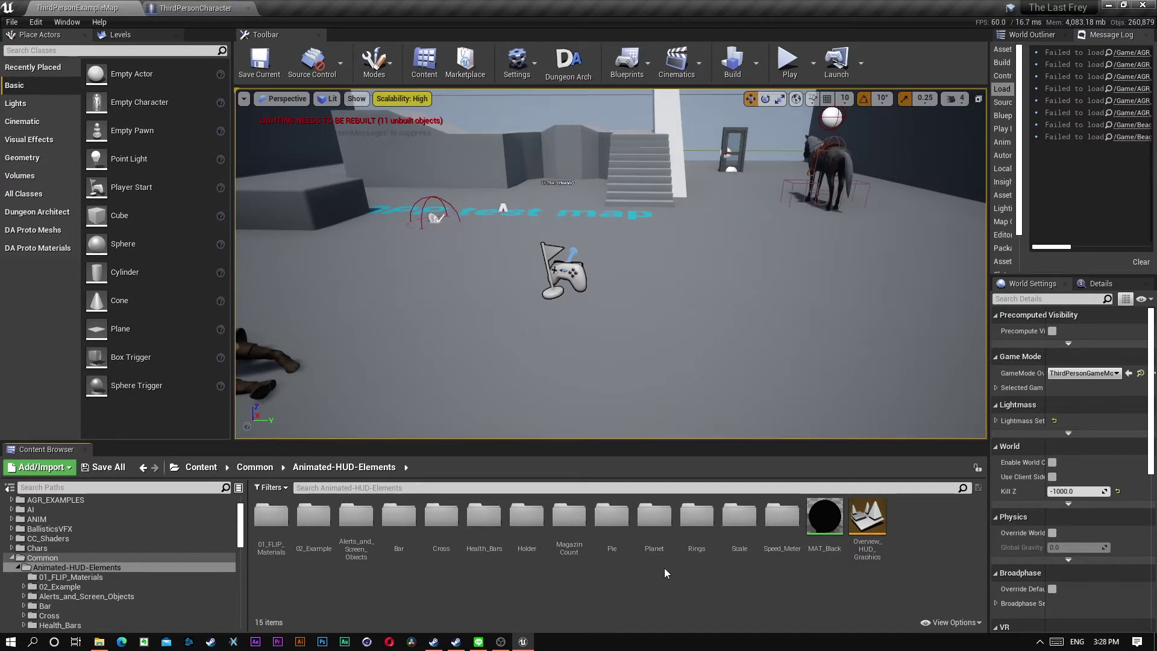
pyautogui.doubleClick(694, 519)
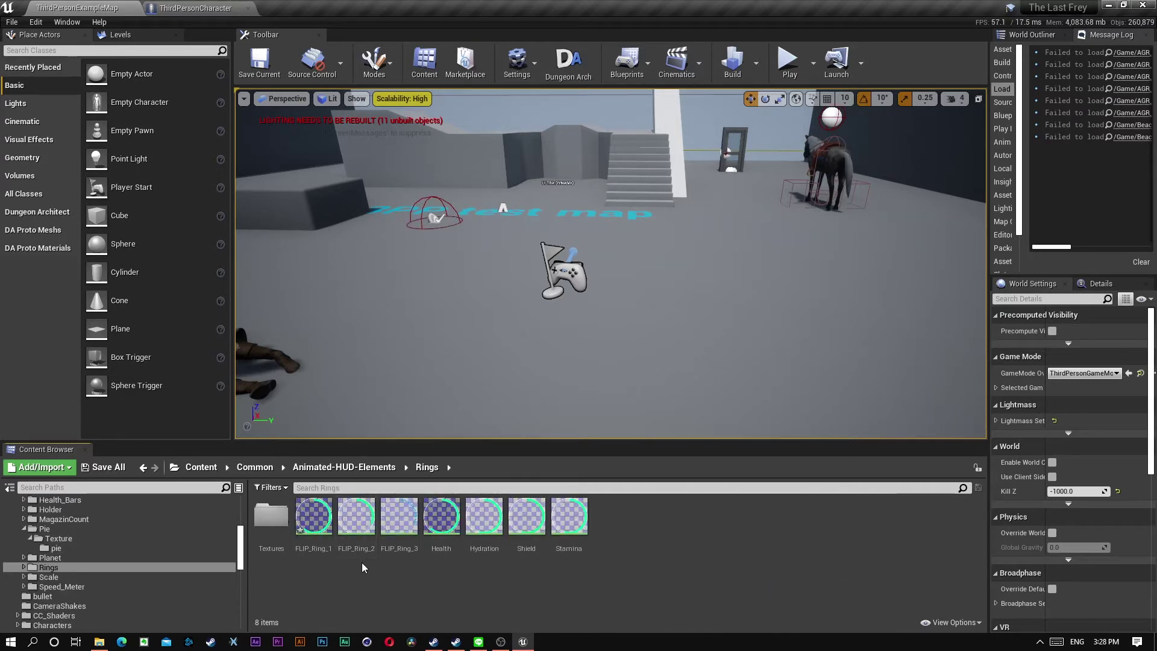
pyautogui.moveTo(314, 517); pyautogui.dragTo(484, 93)
pyautogui.press('e')
pyautogui.press('r')
pyautogui.press('w')
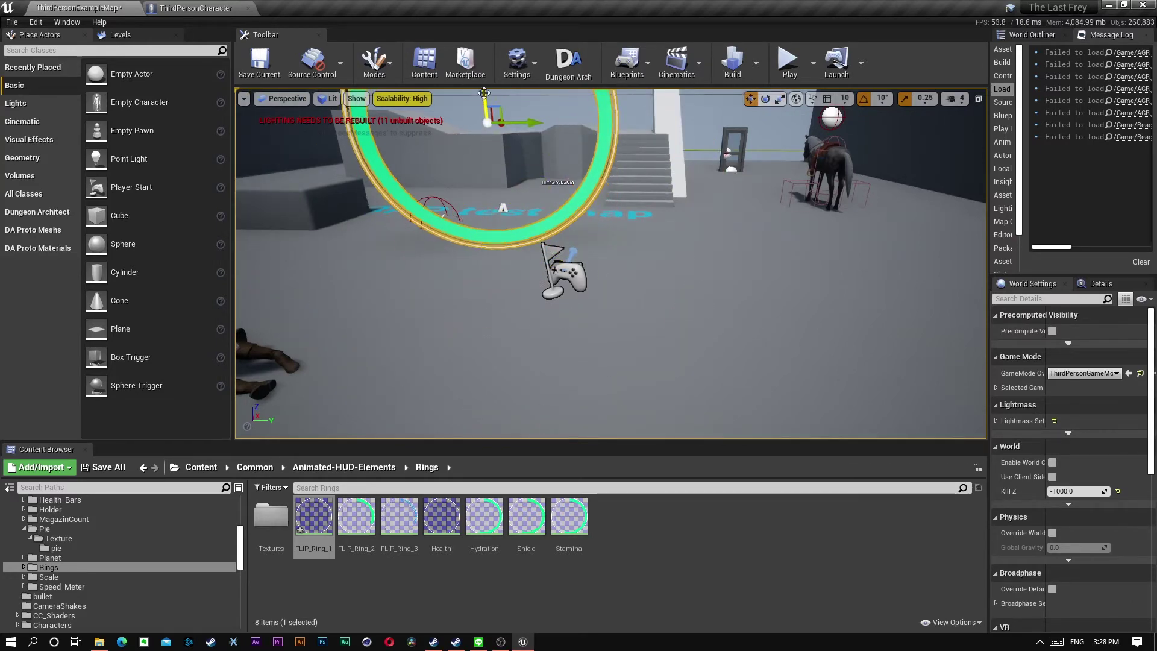
pyautogui.moveTo(484, 93)
pyautogui.mouseDown(button='right')
pyautogui.moveTo(458, 24)
pyautogui.moveTo(489, 115)
pyautogui.moveTo(473, 99)
pyautogui.mouseUp(button='right')
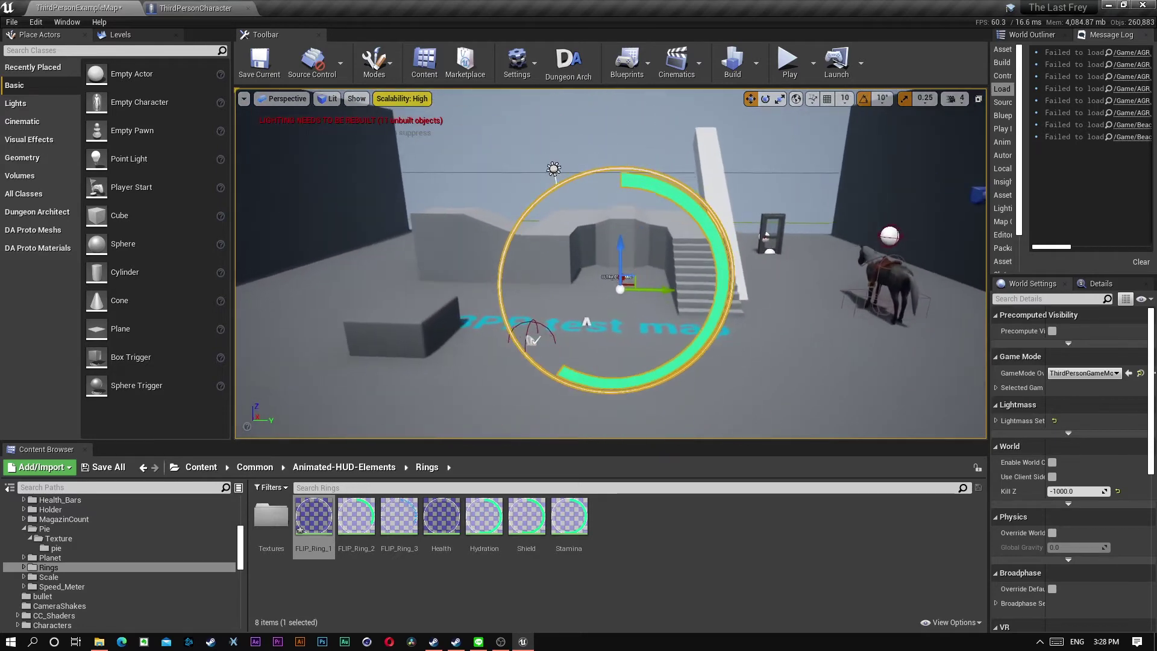
# Assign MAT_Health from the 01_FLIP_Materials folder to material Element 0 of the placed FLIP_Ring_1
pyautogui.click(1106, 285)
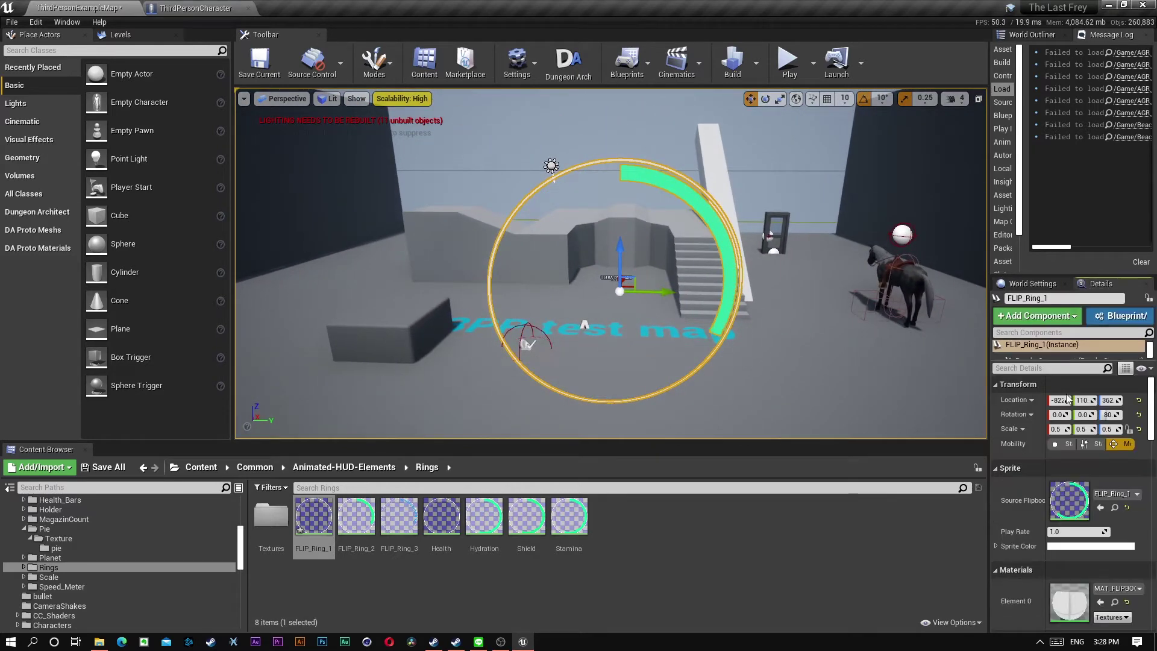
pyautogui.click(309, 467)
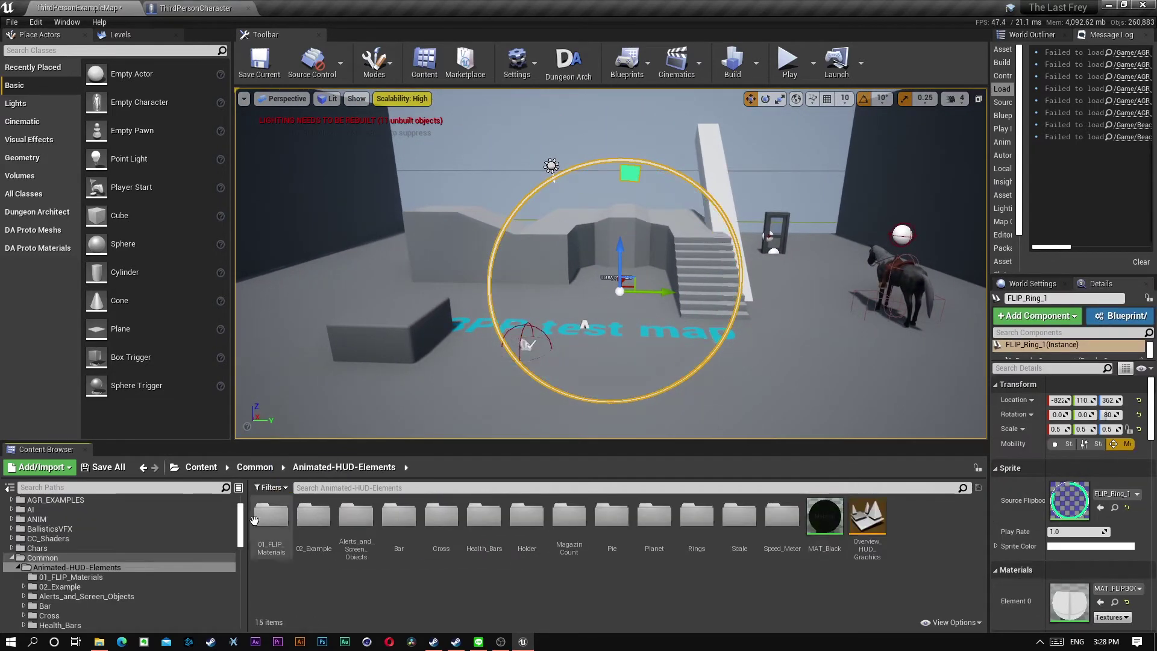
pyautogui.doubleClick(272, 523)
pyautogui.moveTo(398, 518); pyautogui.dragTo(1069, 602)
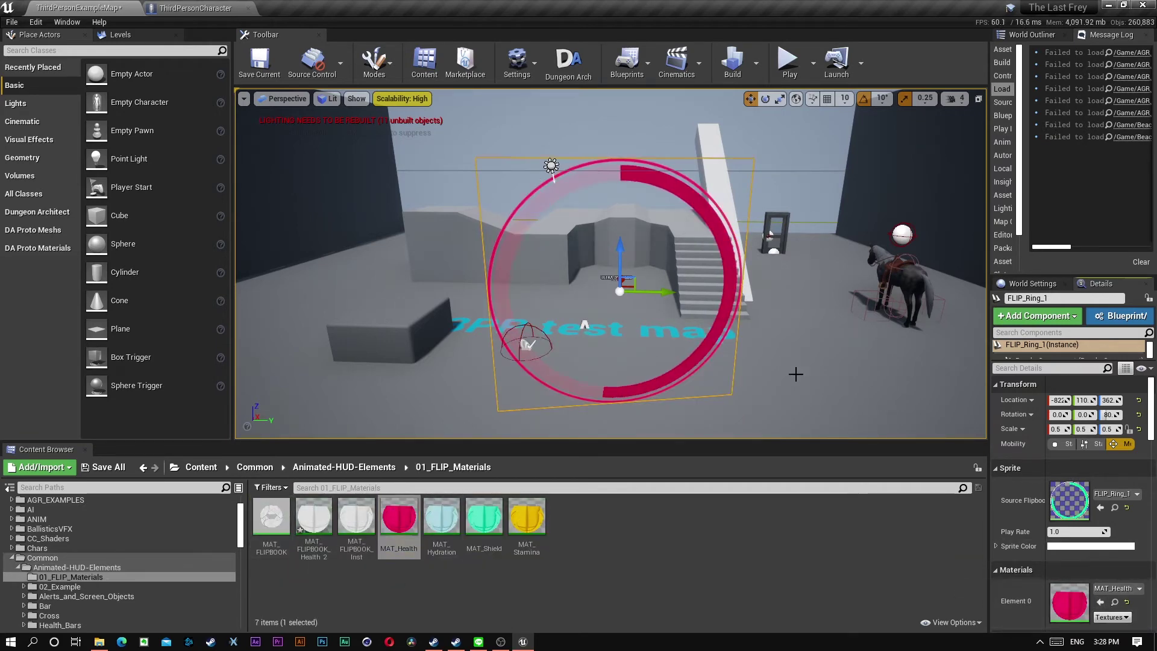
# Replace the placed ring's Element 0 material with MAT_Shield and view it from an angle
pyautogui.click(484, 519)
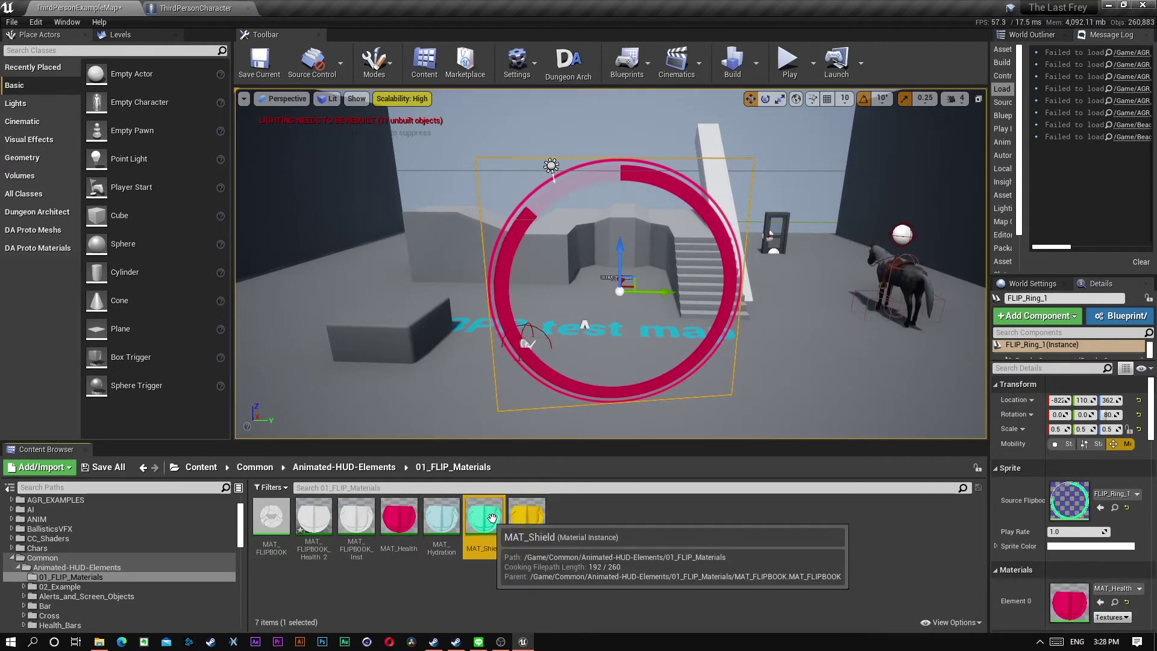
pyautogui.click(1100, 602)
pyautogui.moveTo(784, 361); pyautogui.dragTo(681, 362, button='right')
pyautogui.press('d')
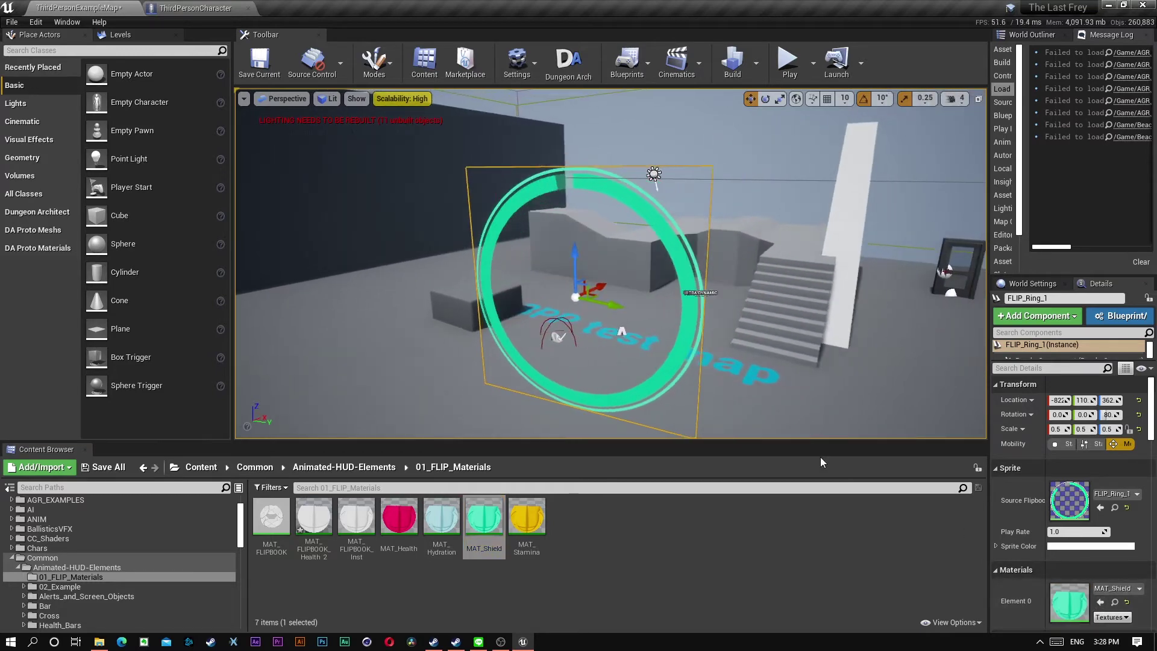
# Replace the placed ring's Element 0 material with MAT_Stamina and inspect the ring from a closer, raised viewpoint
pyautogui.click(526, 518)
pyautogui.click(1100, 602)
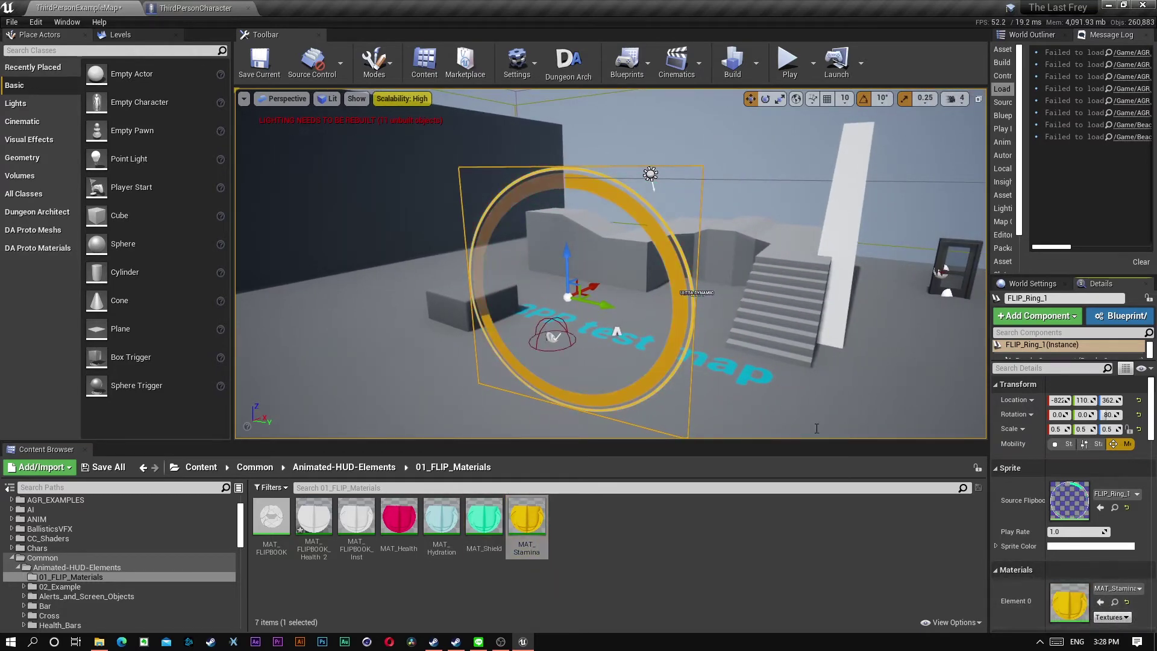
pyautogui.moveTo(753, 362); pyautogui.dragTo(784, 397, button='right')
pyautogui.press('w')
pyautogui.press('s')
pyautogui.moveTo(602, 271); pyautogui.dragTo(616, 274, button='right')
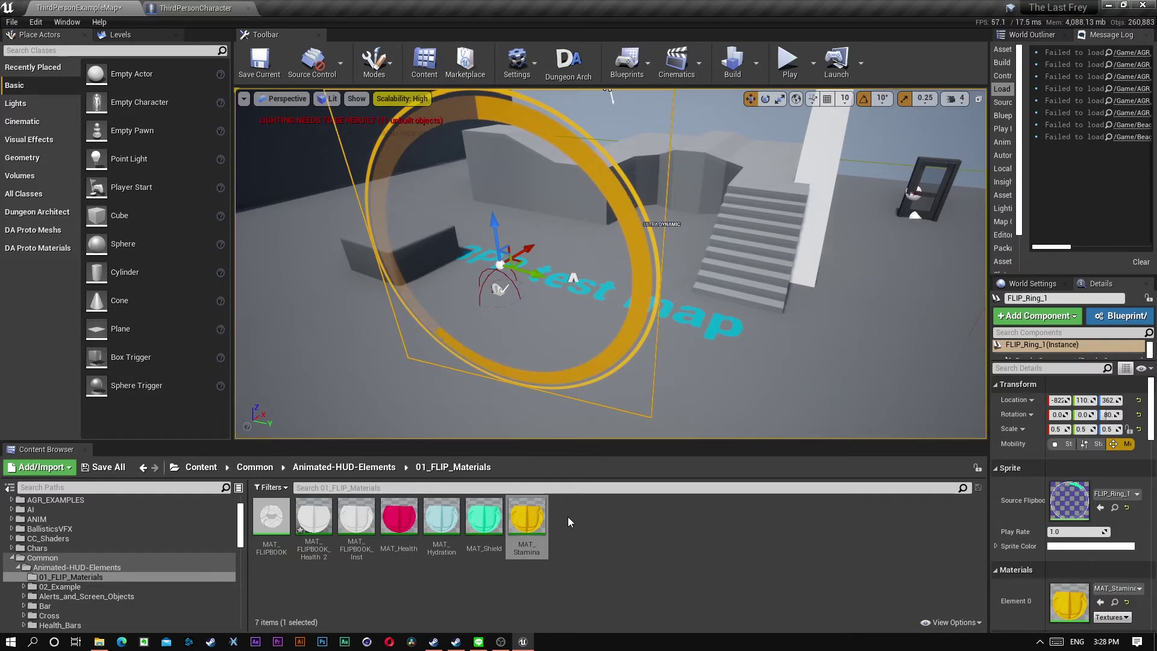
# Return to the Animated-HUD-Elements folder and dismiss the mail notification
pyautogui.click(534, 511)
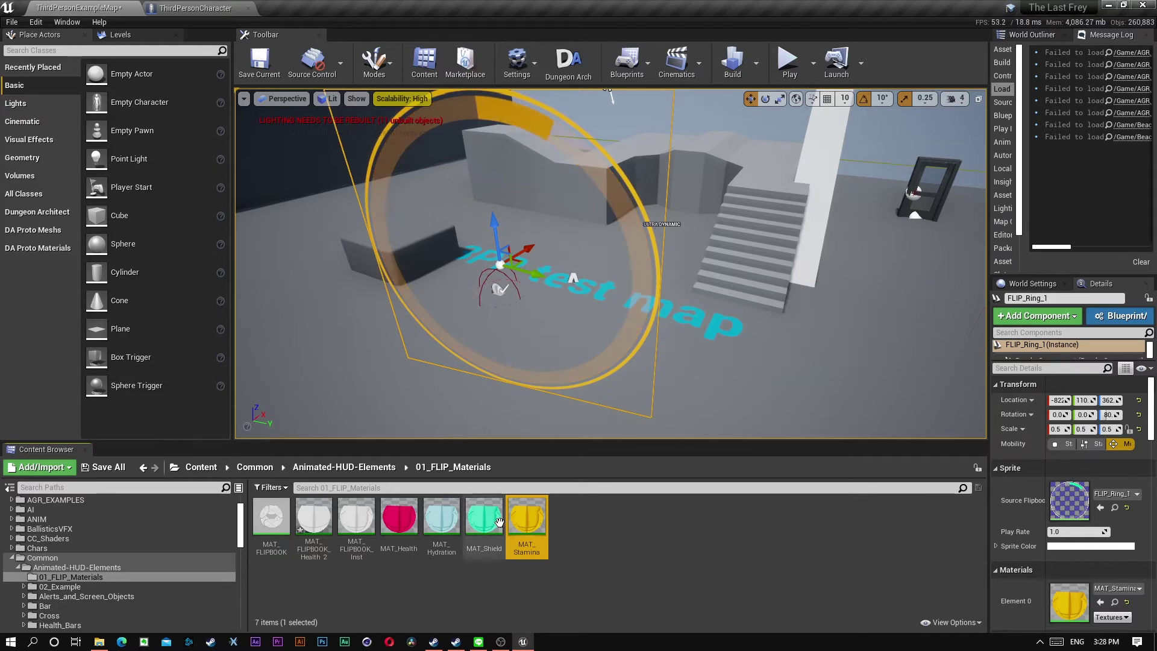
pyautogui.click(637, 576)
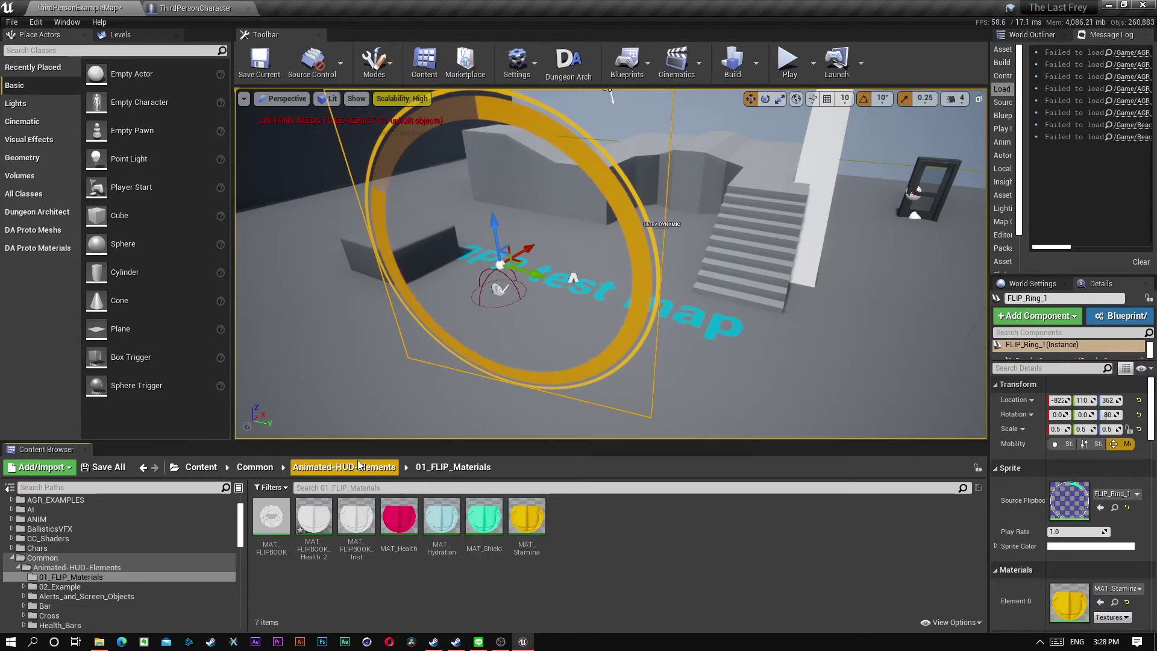
pyautogui.click(344, 467)
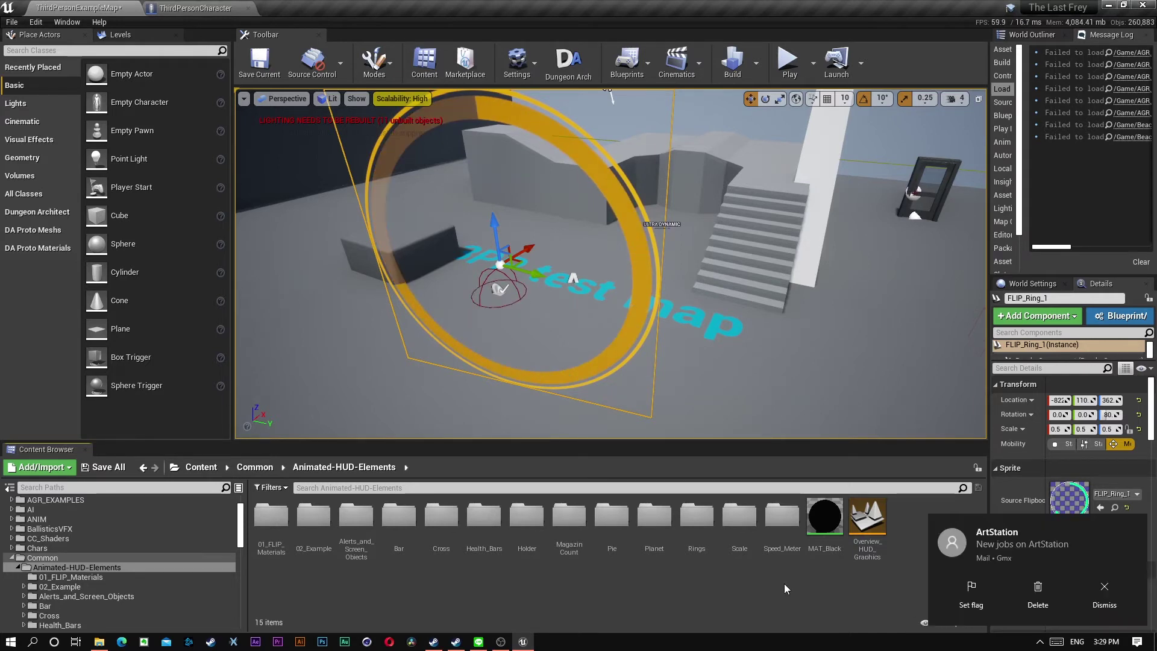
pyautogui.click(1105, 591)
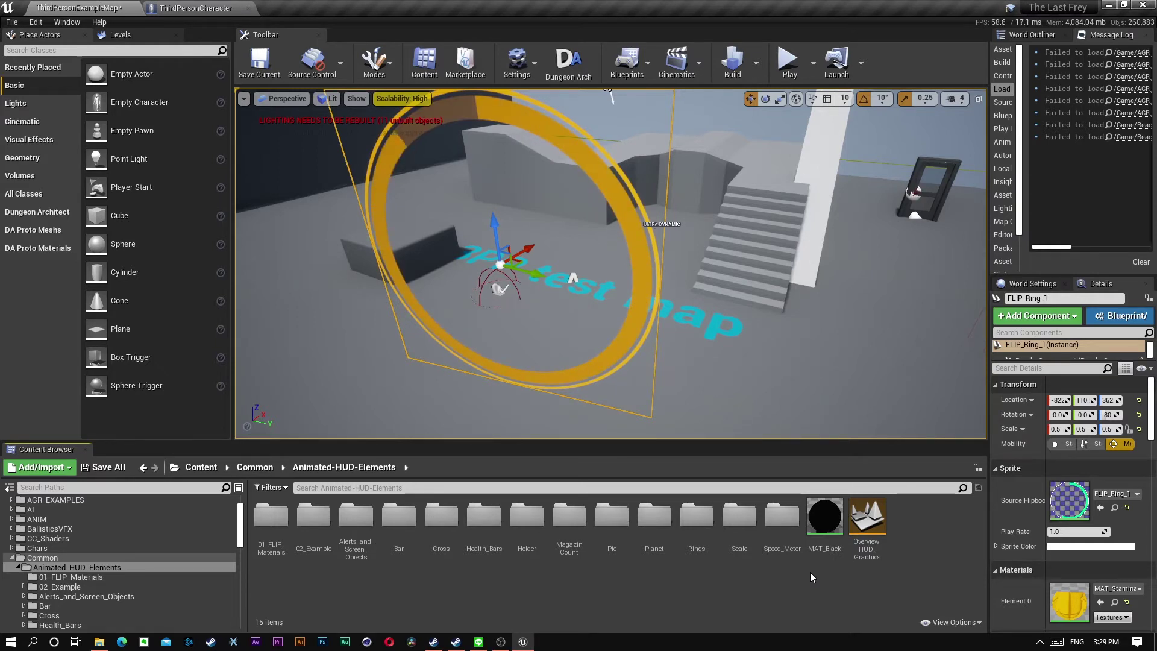
# Delete the FLIP_Ring_1 flipbook actor from the level
pyautogui.click(751, 151)
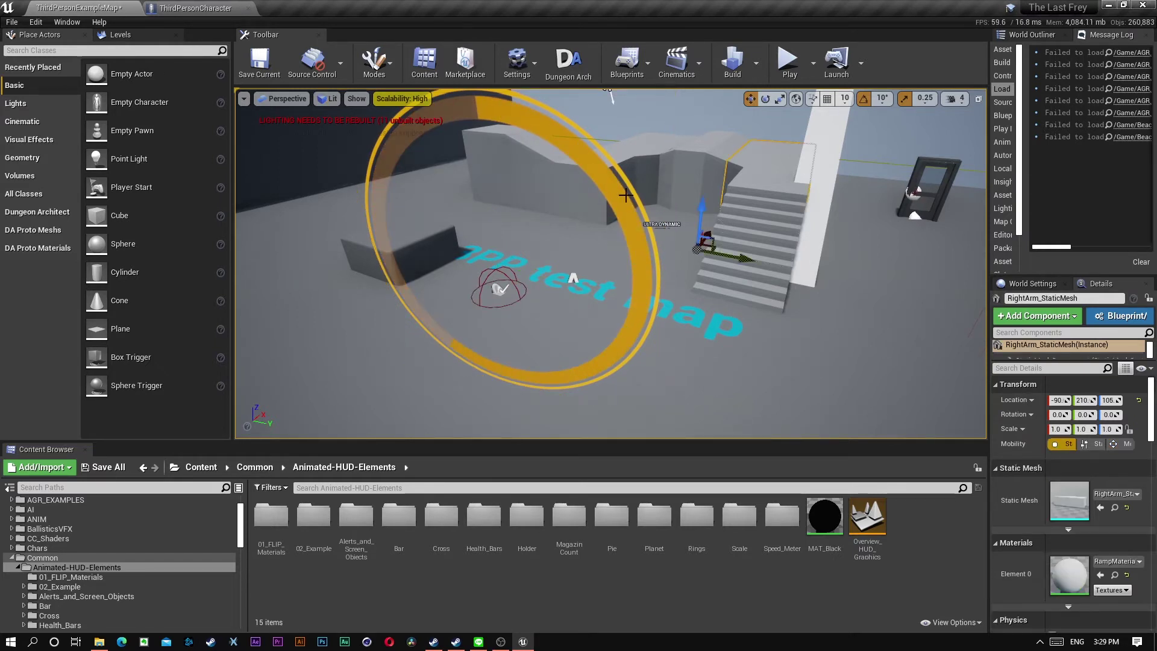
pyautogui.click(625, 194)
pyautogui.press('Delete')
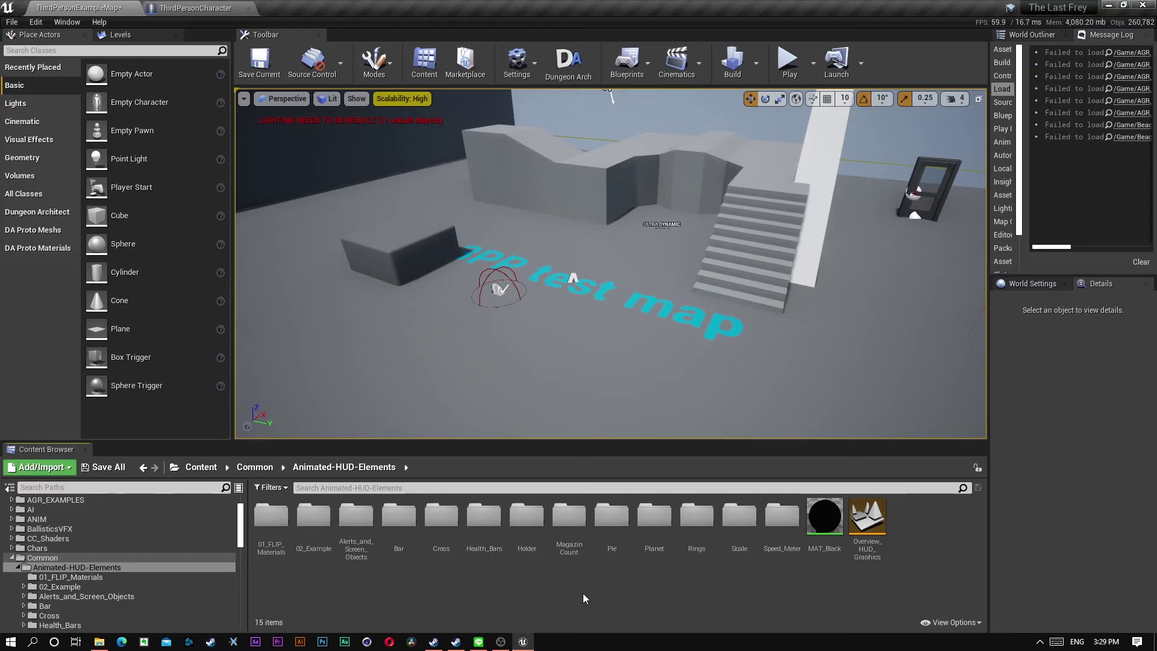
# Preview the FLIP_Bar_6 flipbook from the Bar folder with the grid hidden, and close its editor
pyautogui.doubleClick(411, 538)
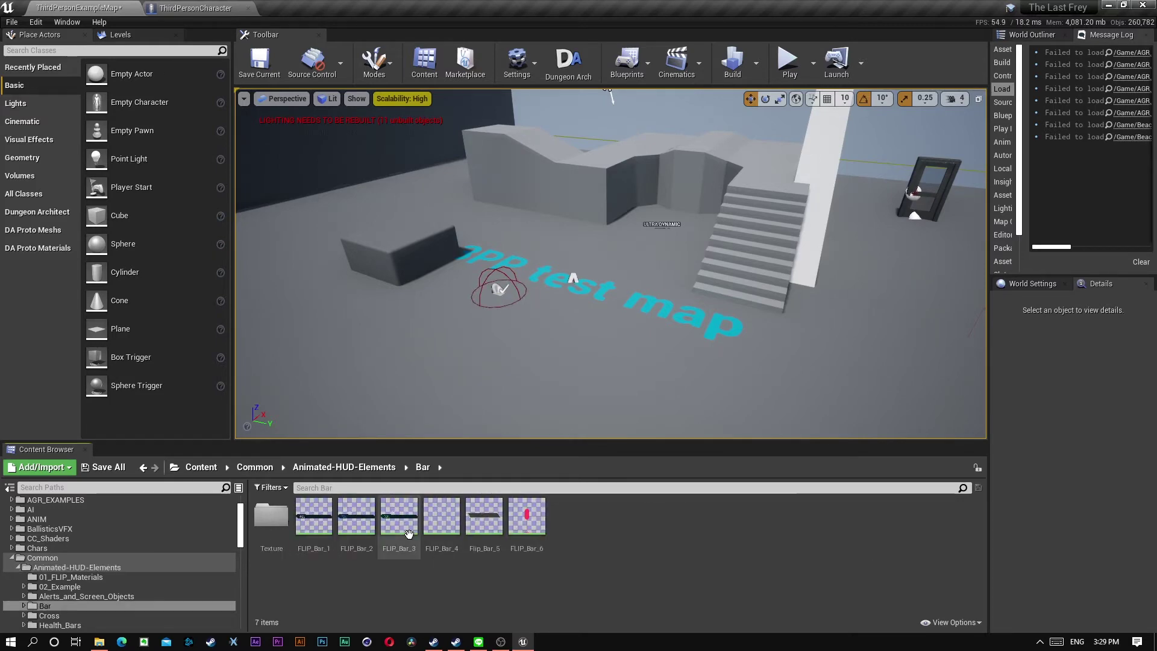
pyautogui.doubleClick(513, 526)
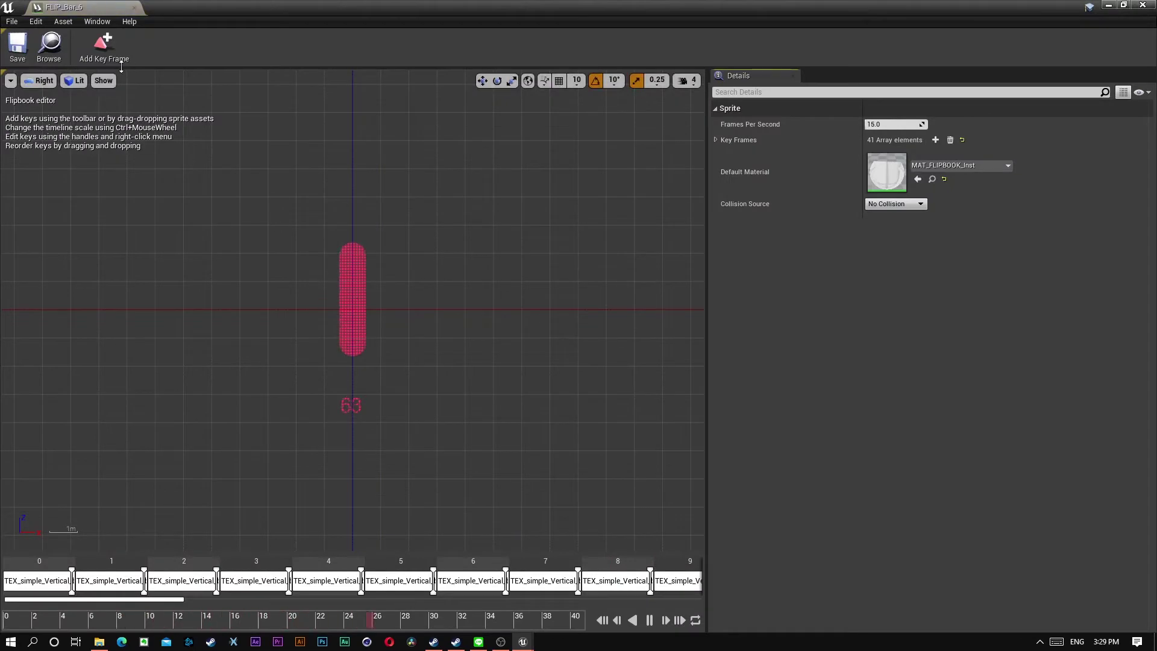
pyautogui.click(112, 83)
pyautogui.click(121, 125)
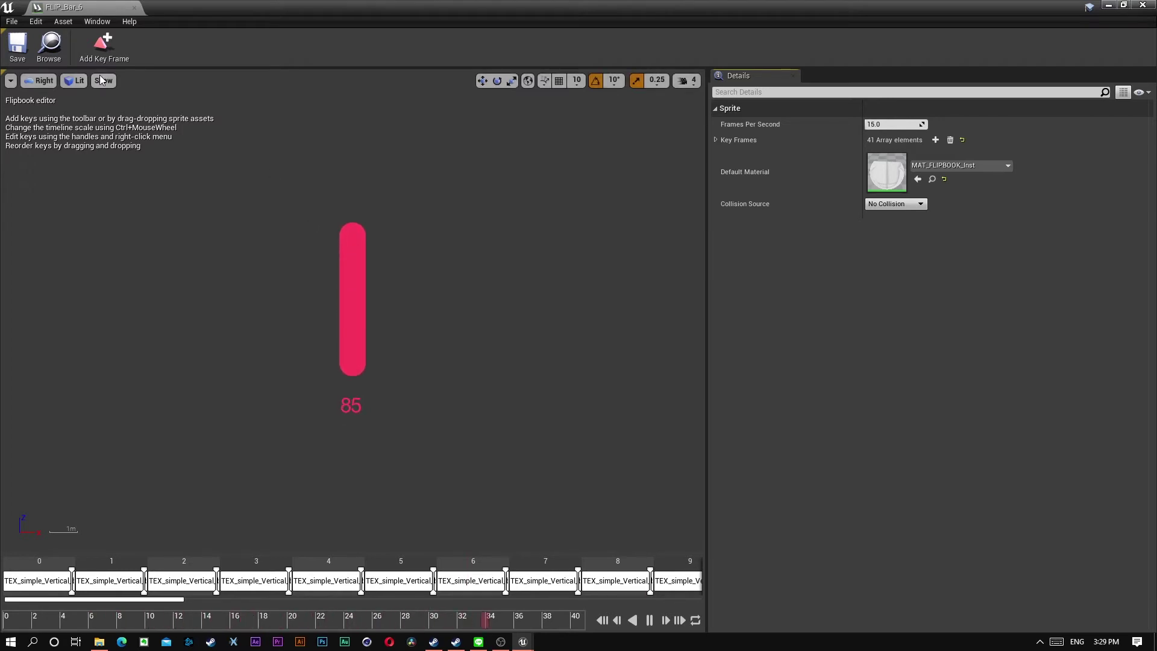
pyautogui.click(134, 8)
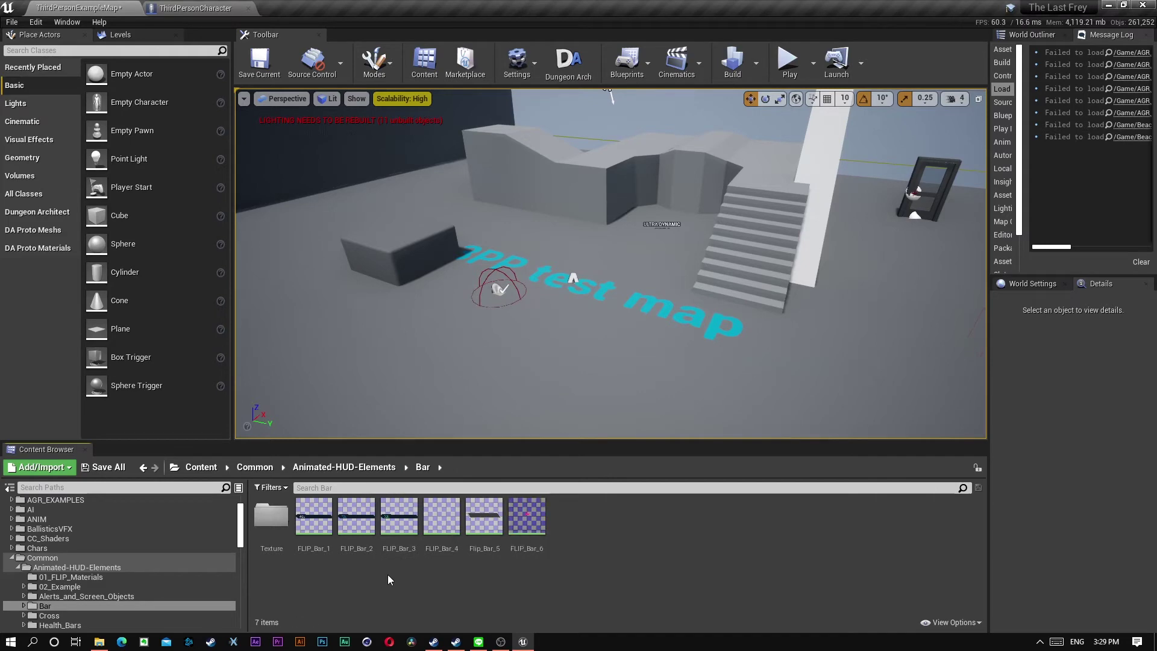
# Preview the FLIP_Bar_3 and FLIP_Bar_2 flipbooks from the Bar folder, and close their editor window
pyautogui.click(400, 522)
pyautogui.doubleClick(401, 518)
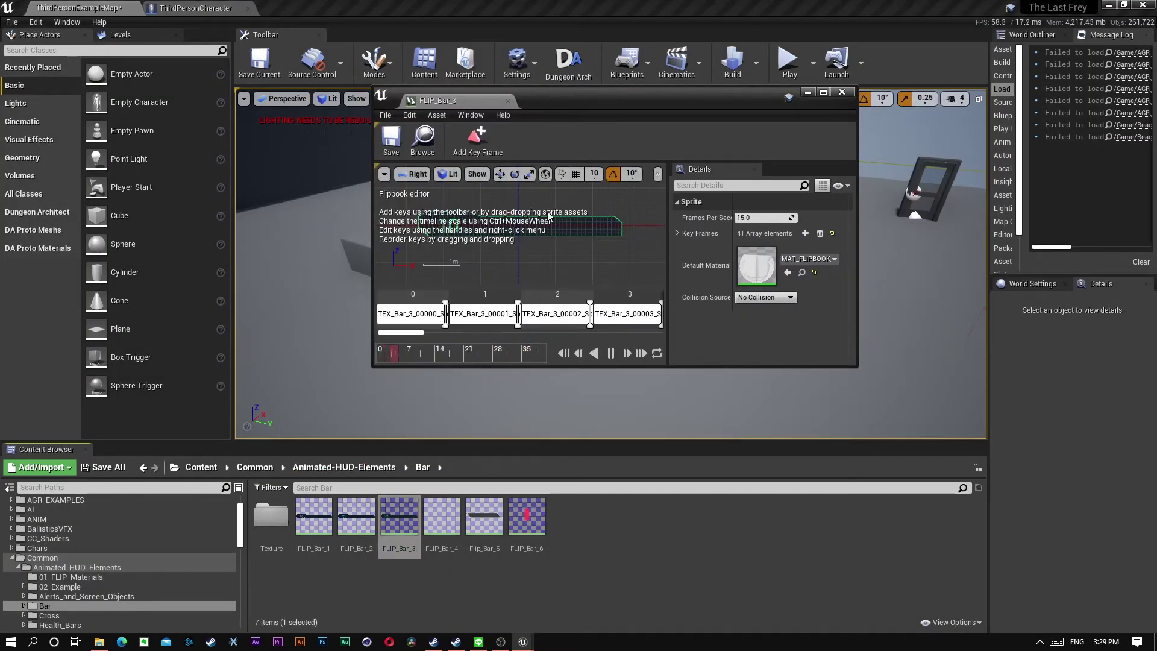
pyautogui.doubleClick(356, 517)
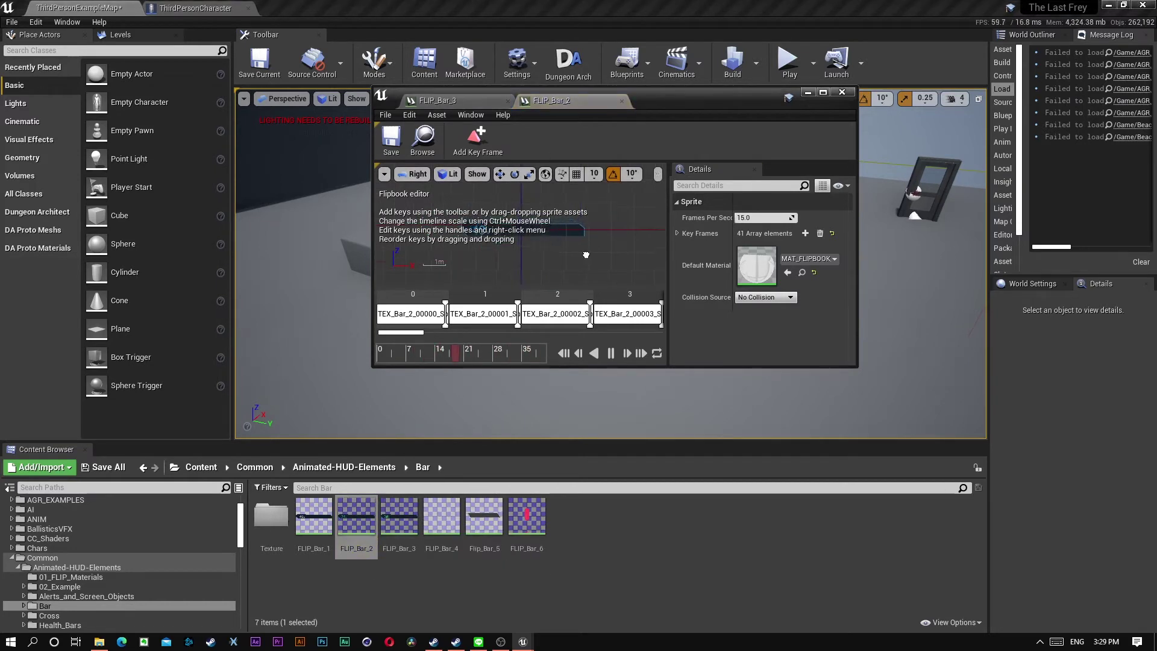
pyautogui.click(842, 93)
pyautogui.click(601, 553)
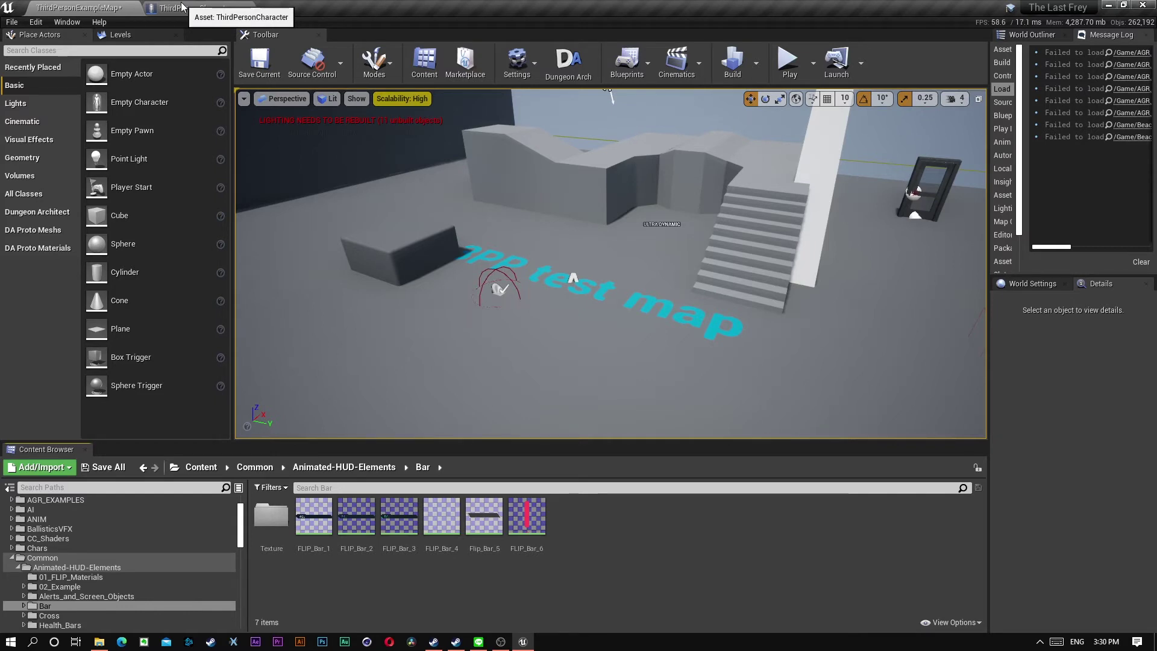
# Play the level and walk the character around to examine the ring HUD on its back, and end the play session
pyautogui.click(790, 63)
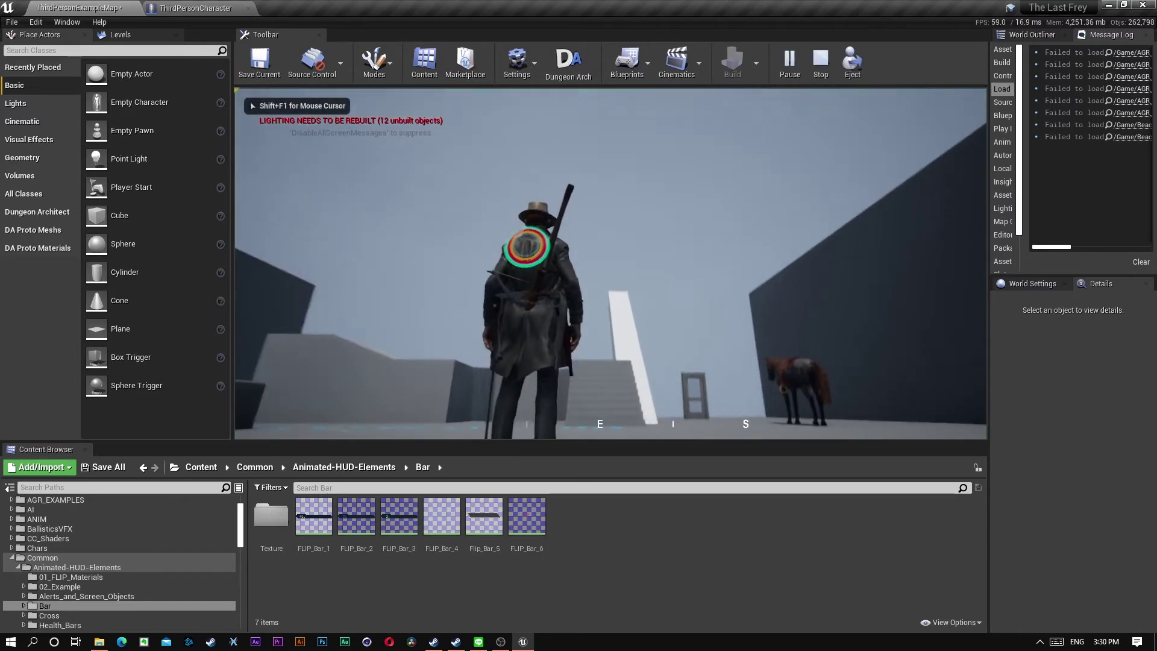
pyautogui.press('w')
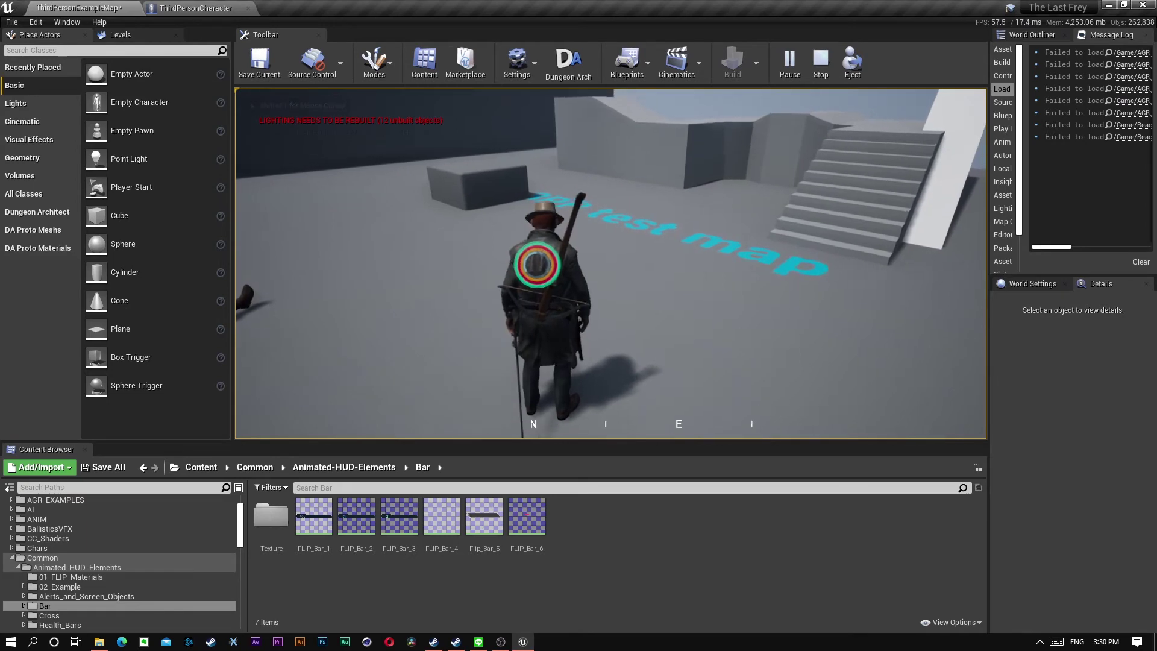
pyautogui.press('w')
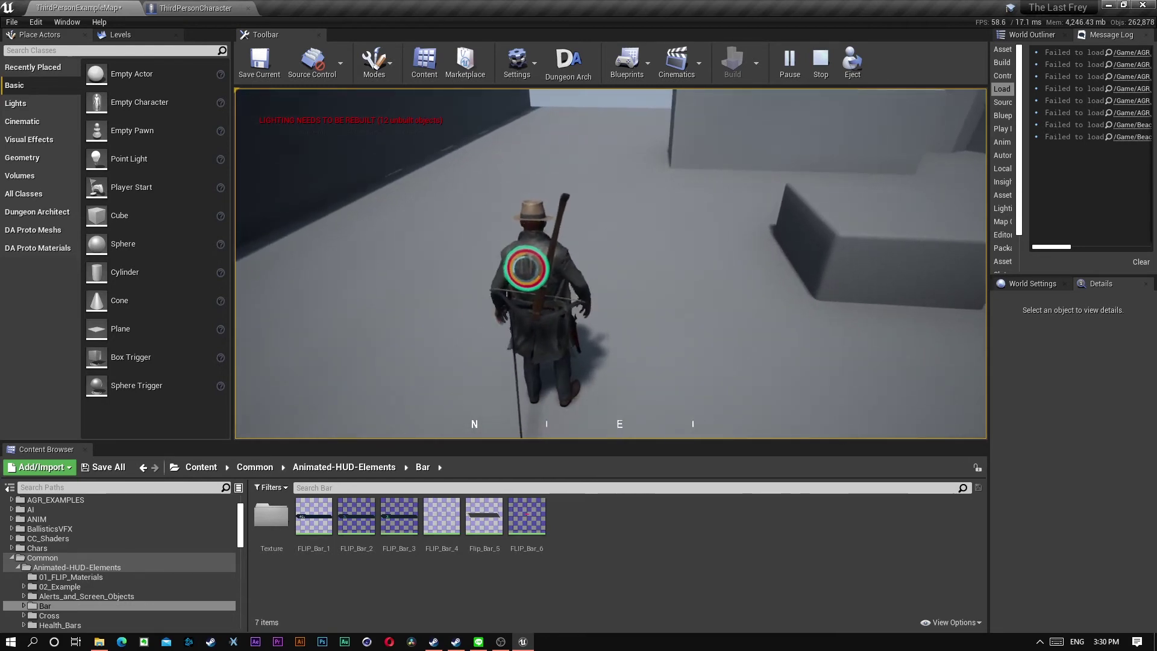
pyautogui.press('w')
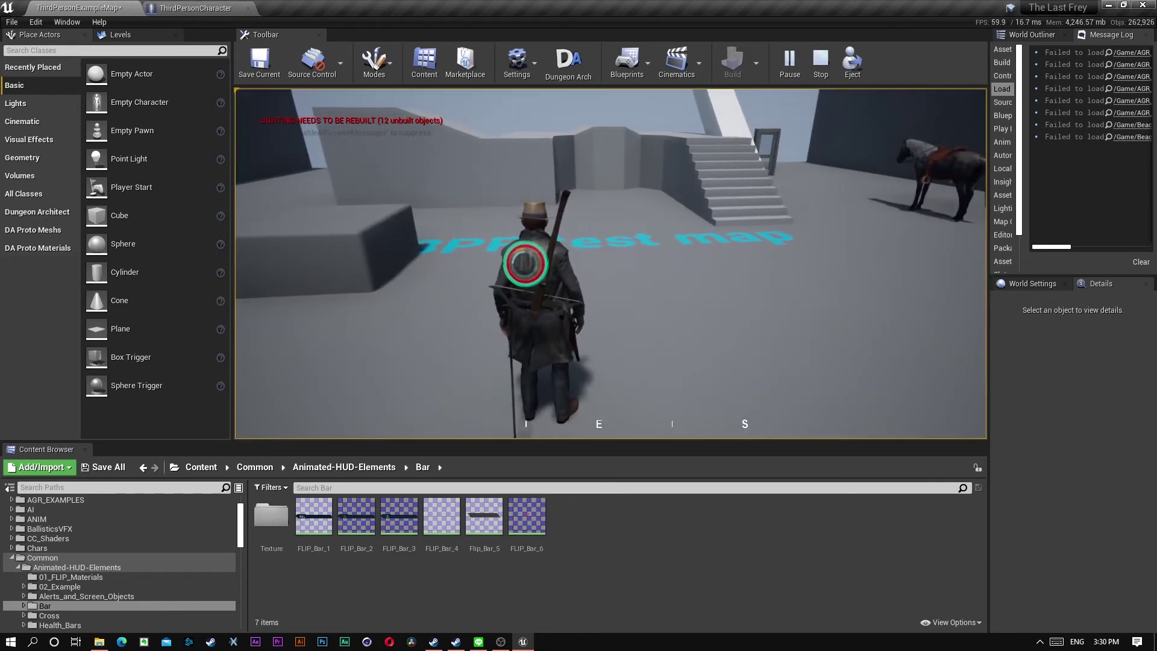
pyautogui.press('Escape')
# Switch to the ThirdPersonCharacter blueprint and look up the Paper Flipbook component with "fli", without adding it
pyautogui.click(223, 8)
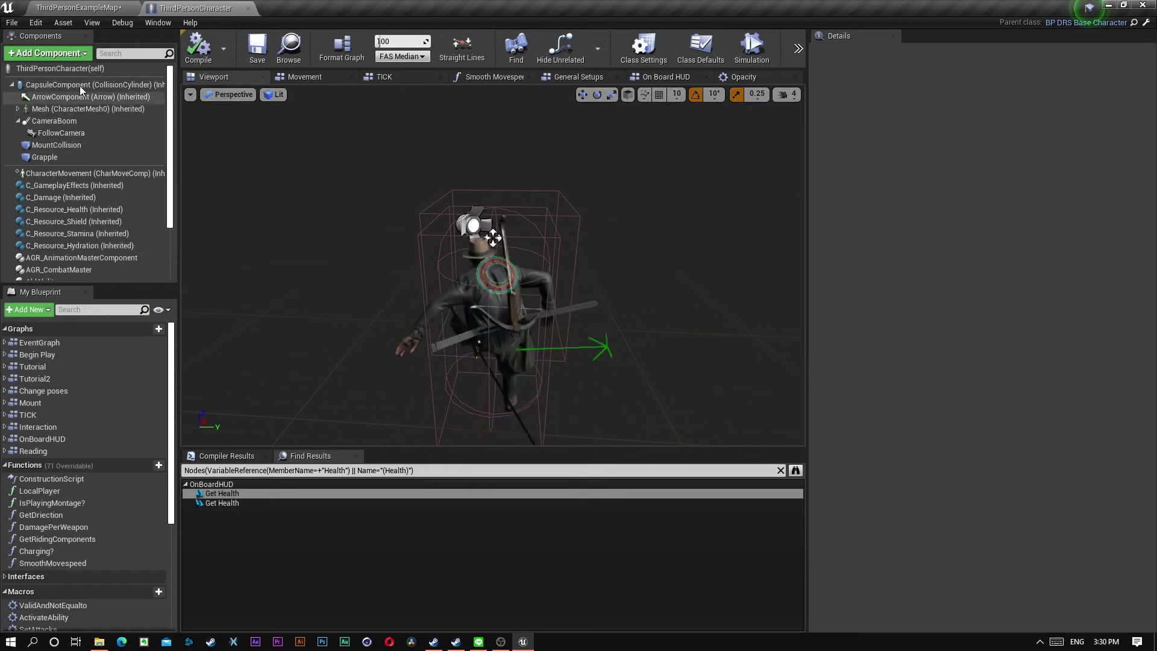
pyautogui.click(78, 53)
pyautogui.write('fli')
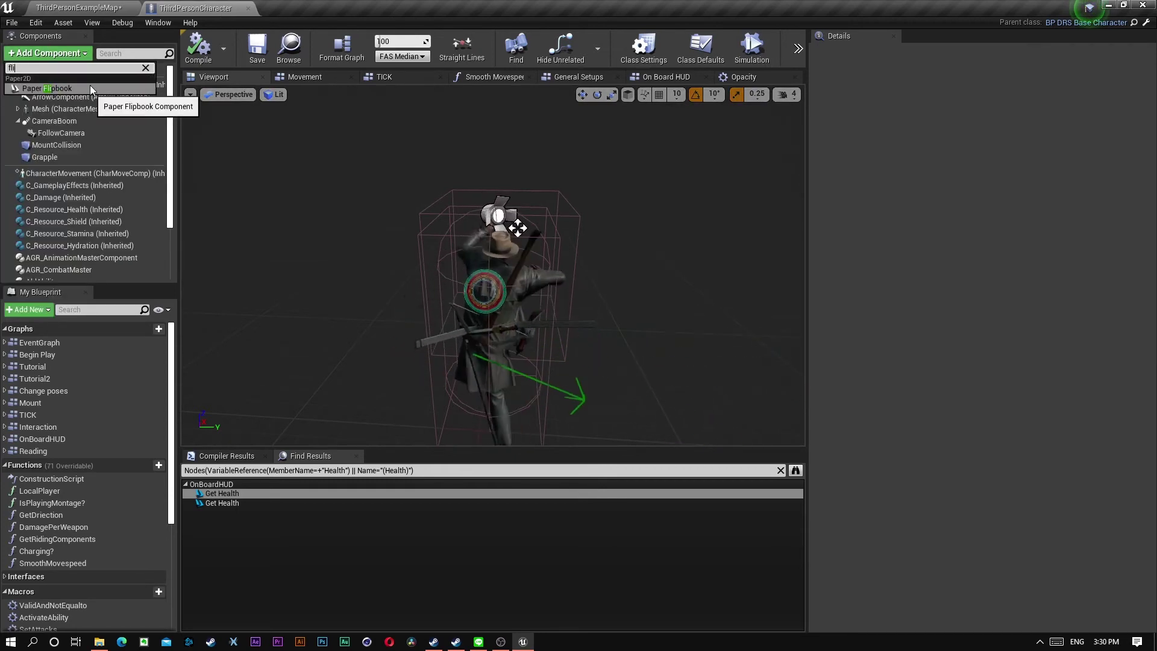
pyautogui.press('Escape')
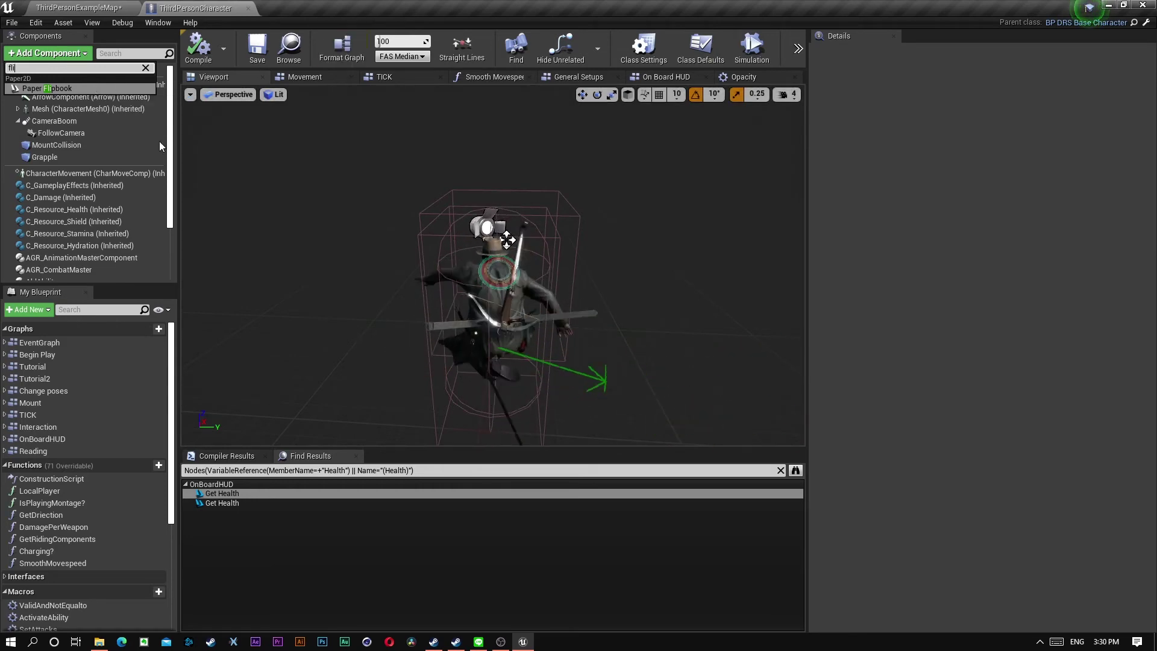
# Expand the character mesh's components and inspect the settings of its stamina, hydration and shieldbar flipbooks
pyautogui.click(67, 110)
pyautogui.click(17, 109)
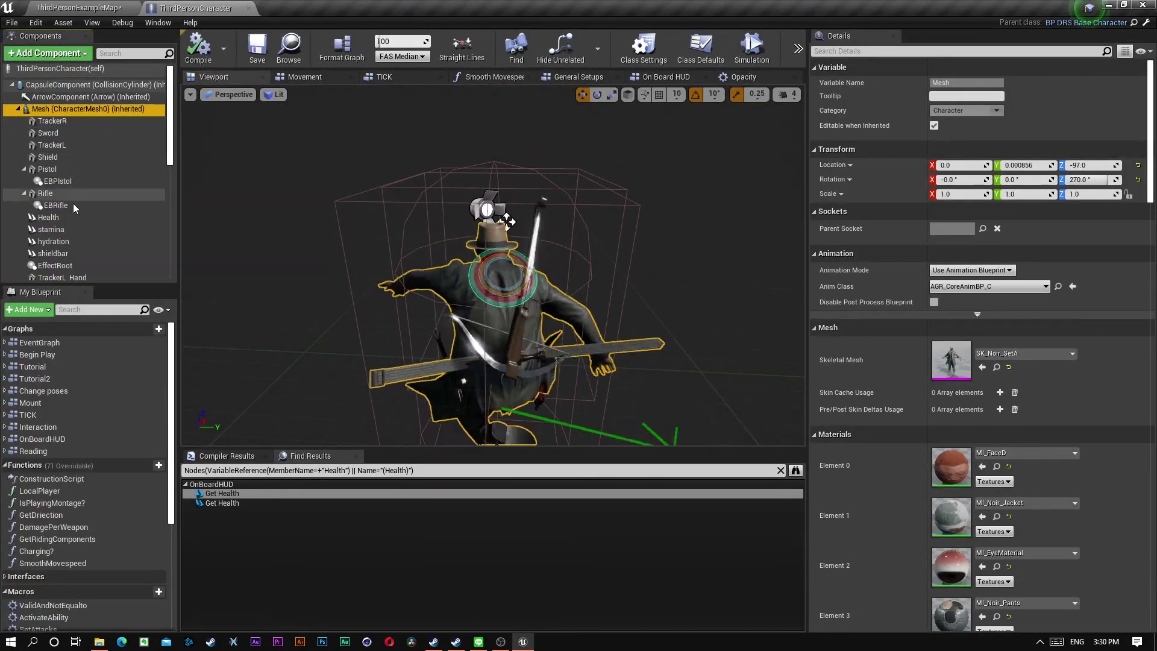
pyautogui.scroll(-3, 78, 211)
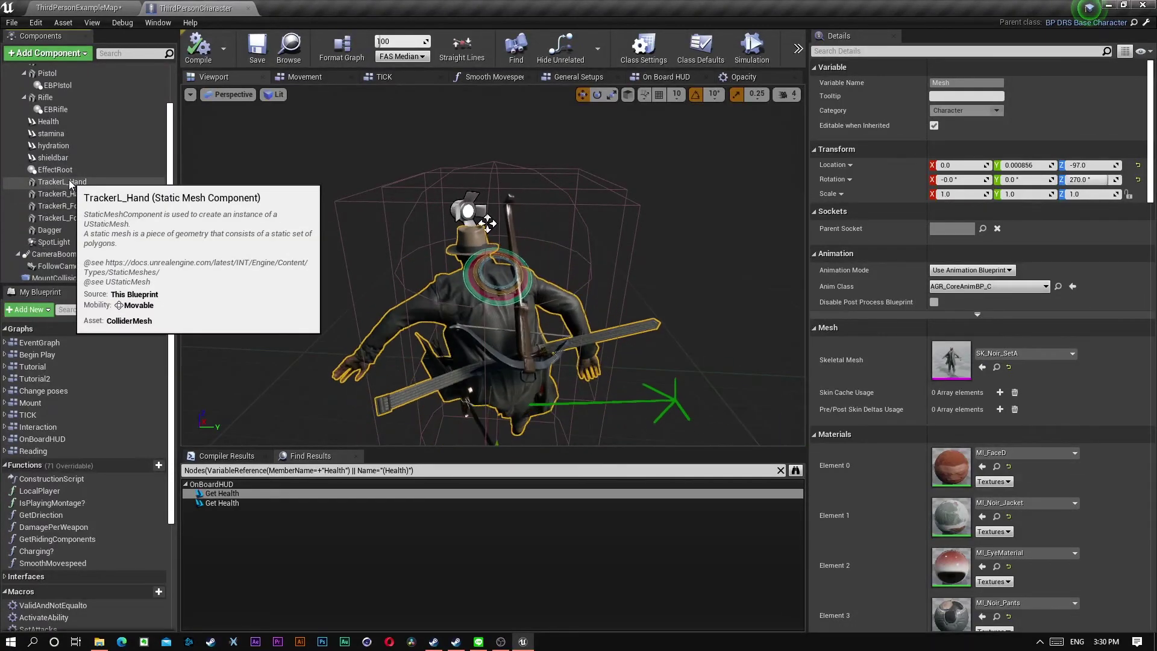
pyautogui.click(81, 204)
pyautogui.click(55, 141)
pyautogui.click(56, 153)
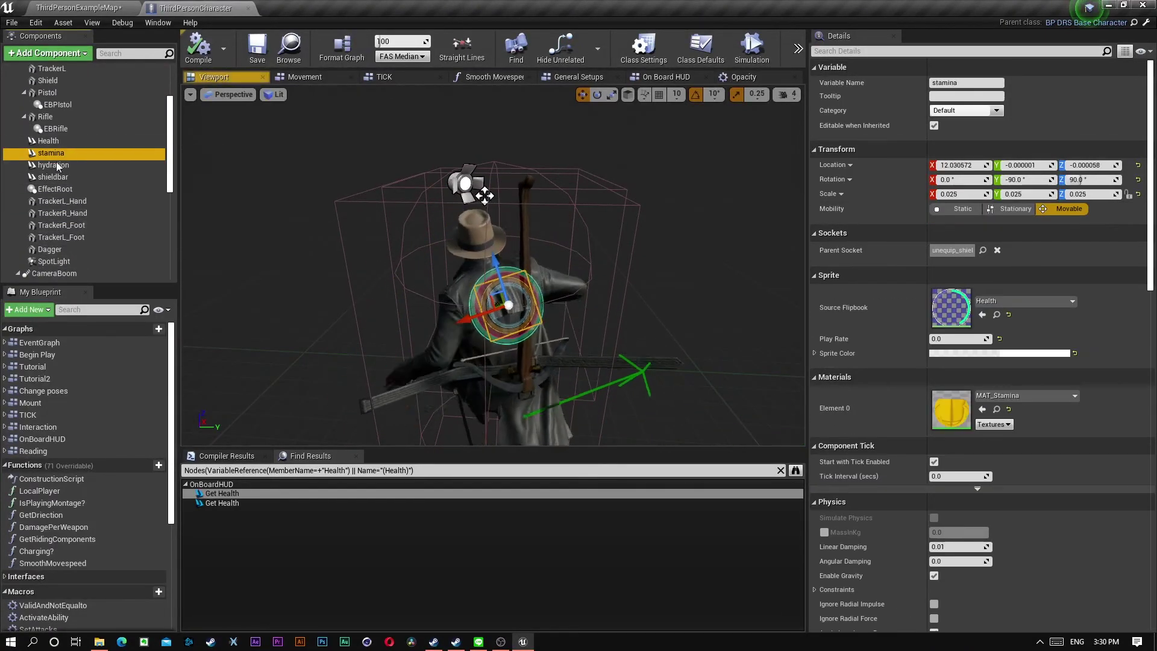
pyautogui.click(57, 165)
pyautogui.click(55, 177)
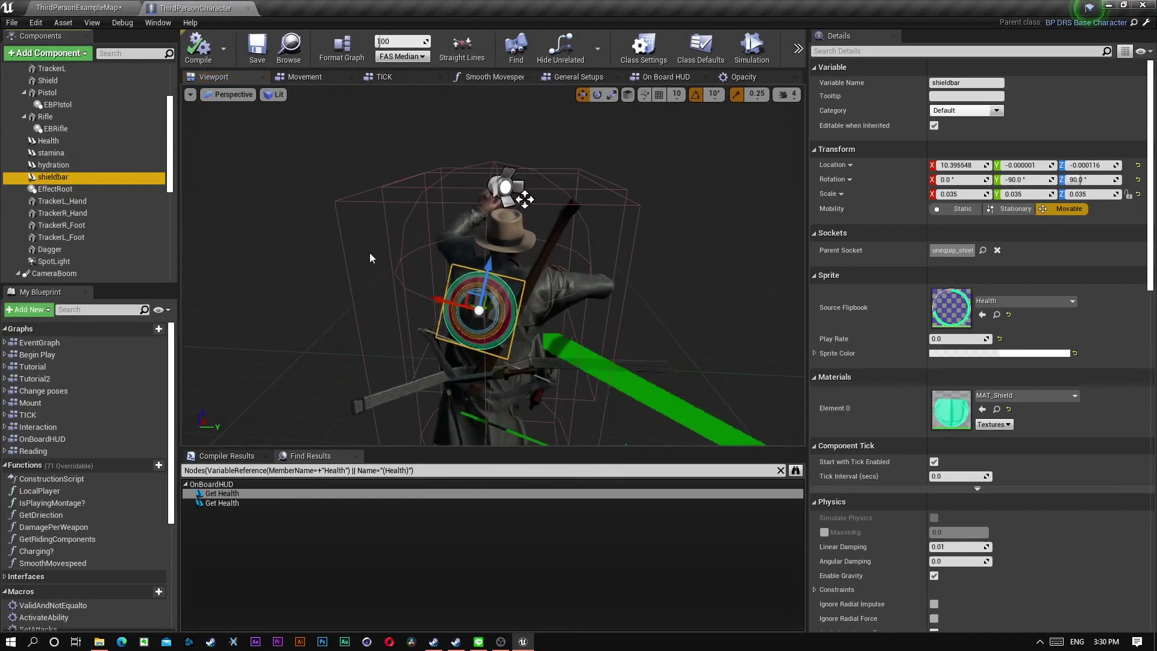
# Examine the Health flipbook component's settings and the FollowCamera's placement relative to the character
pyautogui.moveTo(374, 233); pyautogui.dragTo(192, 214, button='right')
pyautogui.moveTo(667, 256); pyautogui.dragTo(476, 275, button='right')
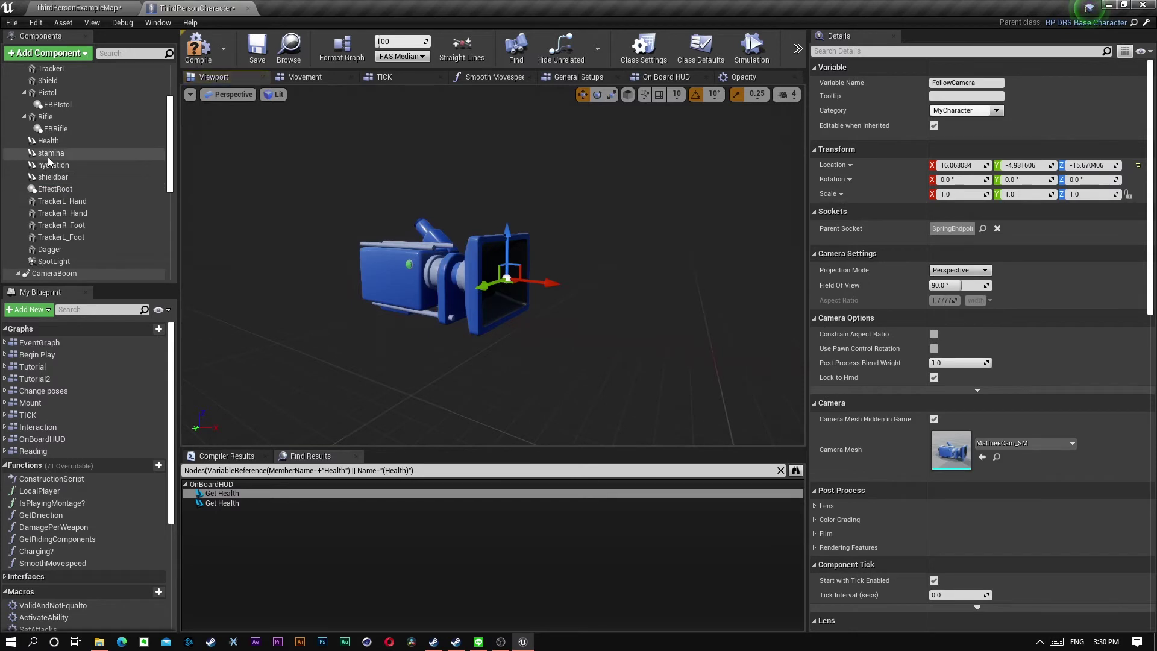
pyautogui.click(97, 141)
pyautogui.scroll(-4, 106, 250)
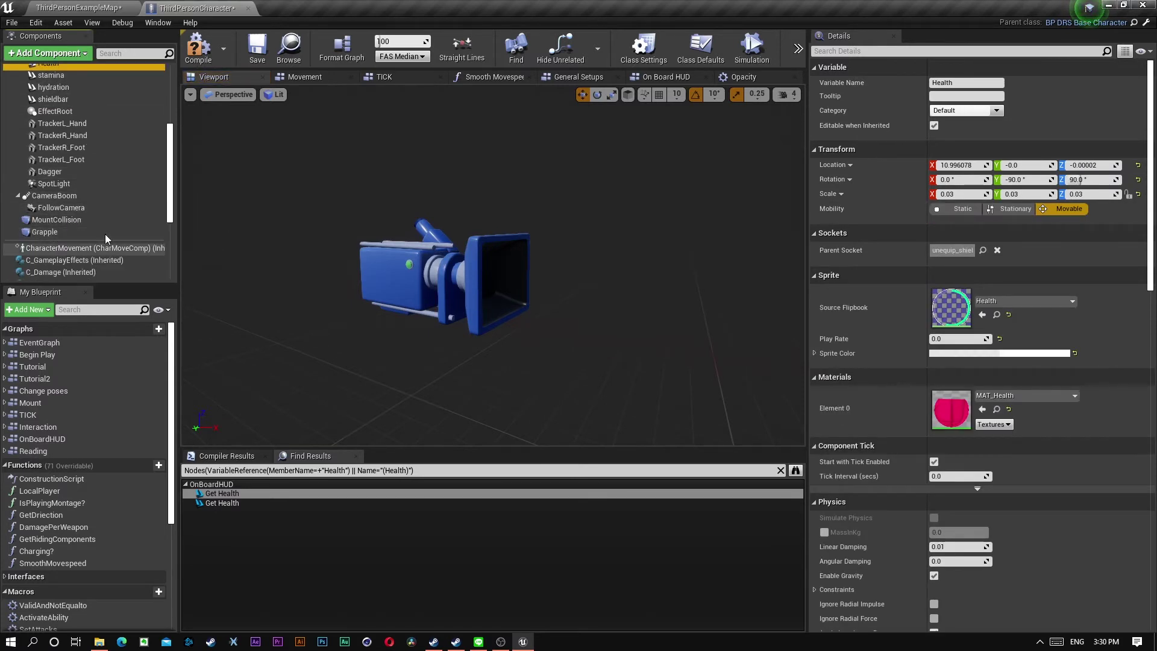
pyautogui.click(57, 208)
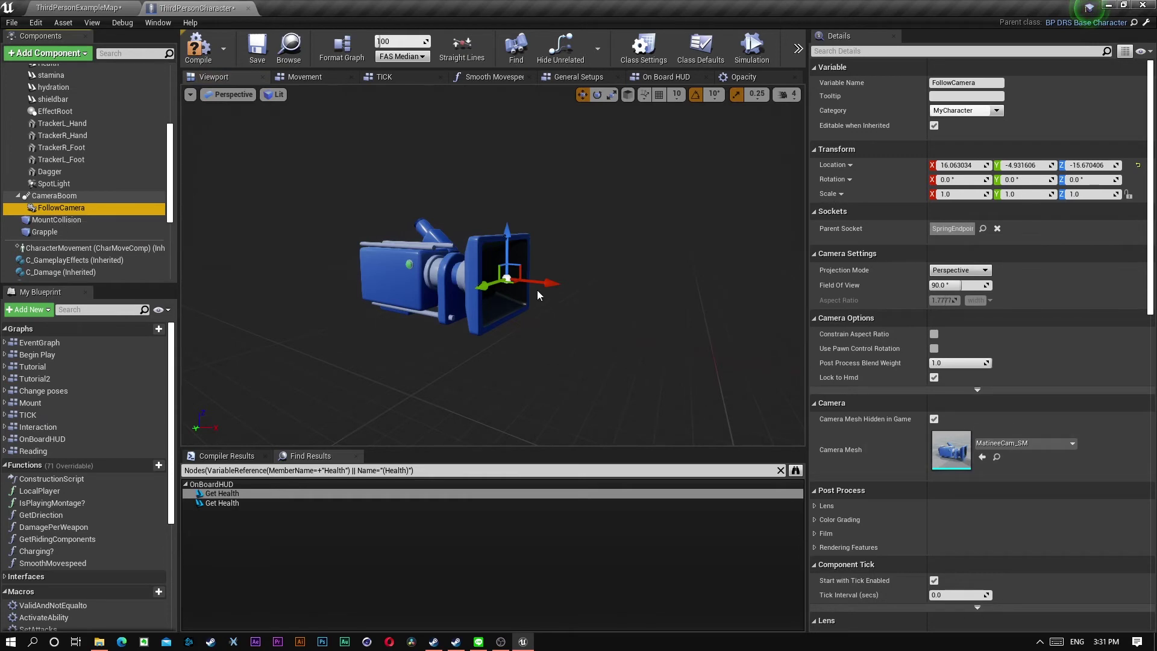
pyautogui.moveTo(508, 259); pyautogui.dragTo(437, 260, button='middle')
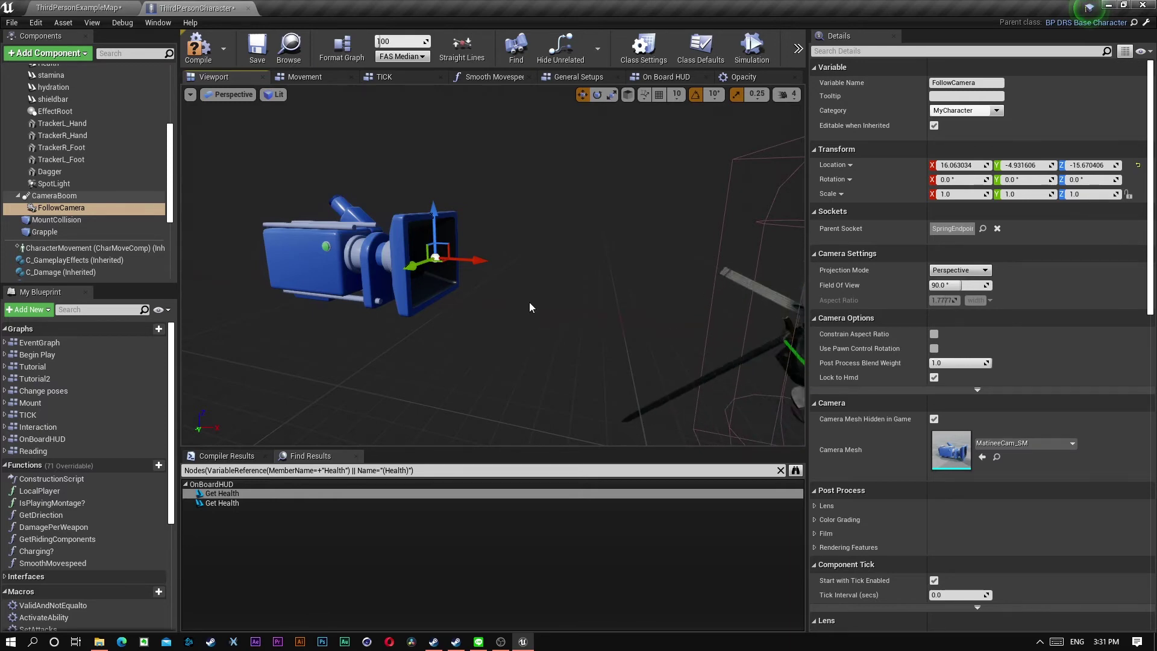
pyautogui.moveTo(529, 302); pyautogui.dragTo(675, 314, button='right')
pyautogui.moveTo(493, 265); pyautogui.dragTo(717, 95, button='right')
# In the On Board HUD graph, connect the Health chain's Set Playback Position in Frames execution output to its Opacity node
pyautogui.click(666, 77)
pyautogui.scroll(-3, 629, 178)
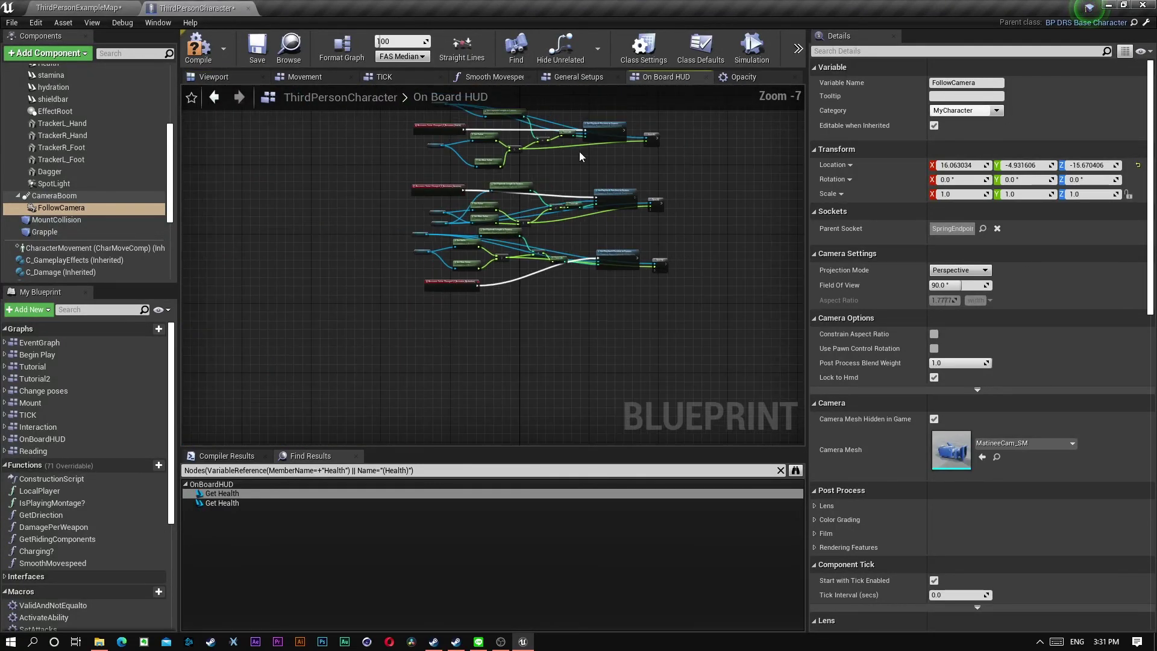
pyautogui.moveTo(581, 155)
pyautogui.mouseDown(button='right')
pyautogui.moveTo(589, 300)
pyautogui.moveTo(545, 375)
pyautogui.mouseUp(button='right')
pyautogui.scroll(4, 517, 268)
pyautogui.moveTo(519, 268); pyautogui.dragTo(331, 267, button='right')
pyautogui.moveTo(491, 286); pyautogui.dragTo(416, 327, button='right')
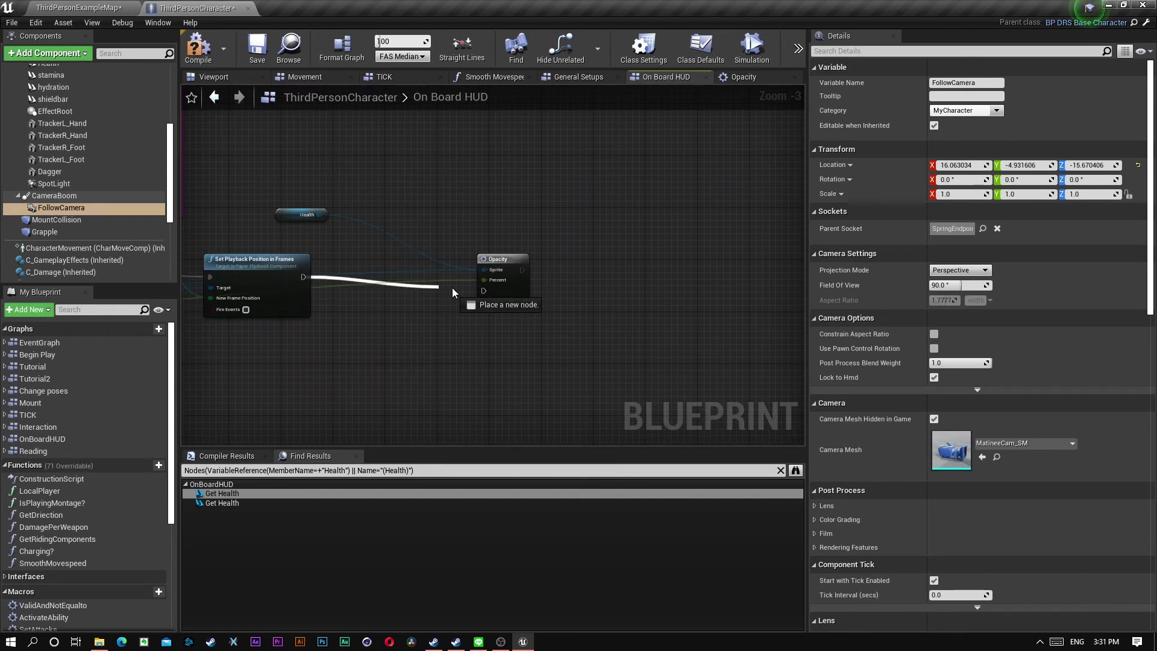
# Connect the Set Playback Position in Frames execution output to the Opacity node in each of the three remaining HUD chains
pyautogui.scroll(-3, 482, 305)
pyautogui.moveTo(478, 335); pyautogui.dragTo(502, 179, button='right')
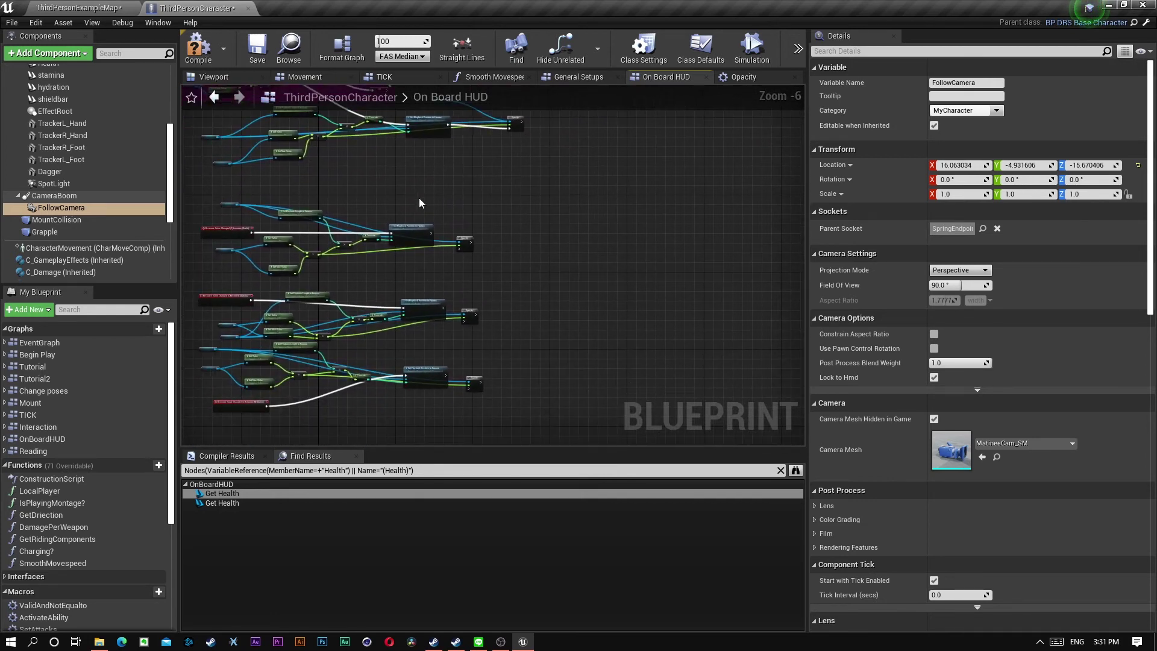
pyautogui.scroll(3, 435, 210)
pyautogui.moveTo(482, 307); pyautogui.dragTo(468, 216, button='right')
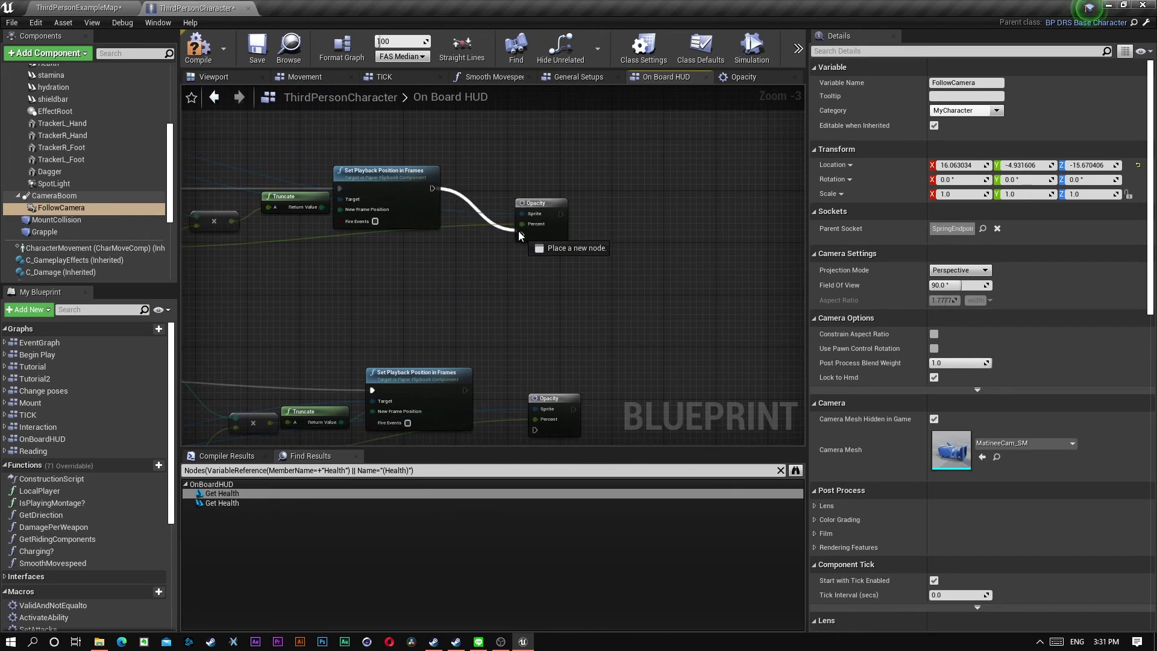
pyautogui.moveTo(531, 315); pyautogui.dragTo(418, 222, button='right')
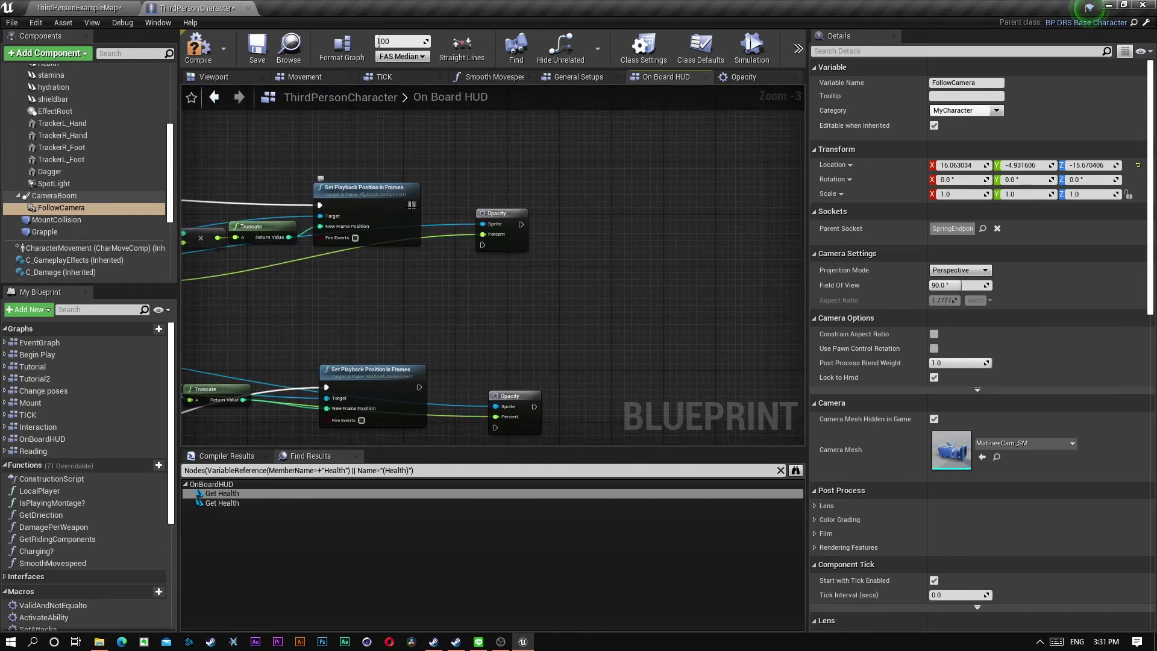
pyautogui.moveTo(412, 205); pyautogui.dragTo(484, 245)
pyautogui.moveTo(479, 343); pyautogui.dragTo(514, 203, button='right')
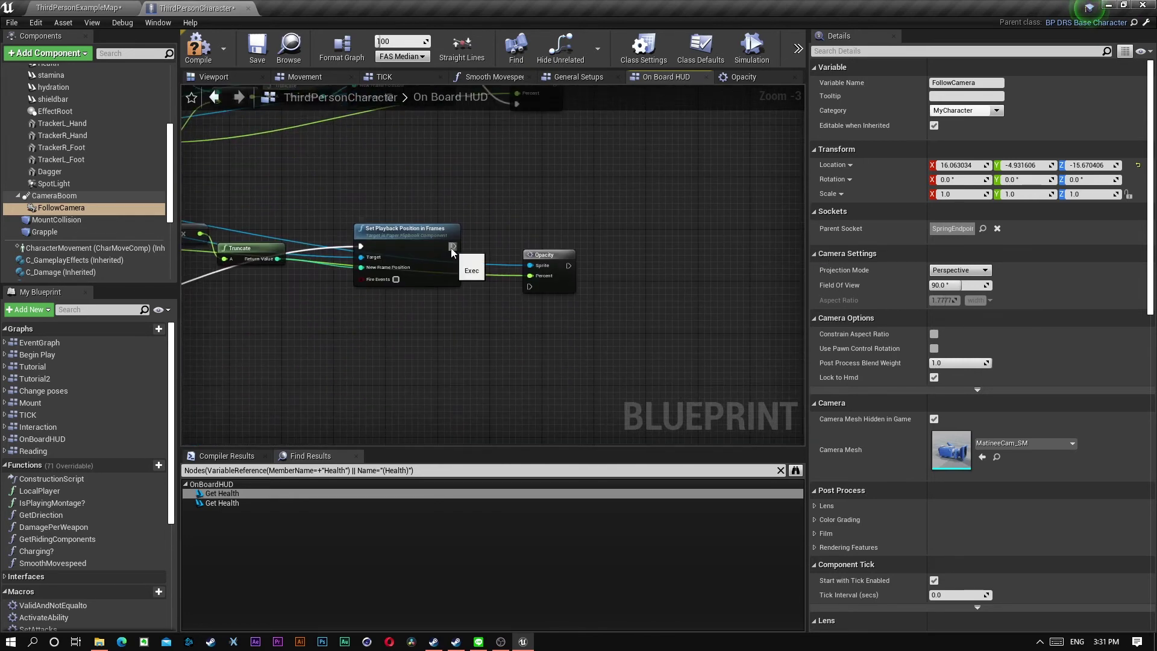
pyautogui.moveTo(451, 248); pyautogui.dragTo(532, 286)
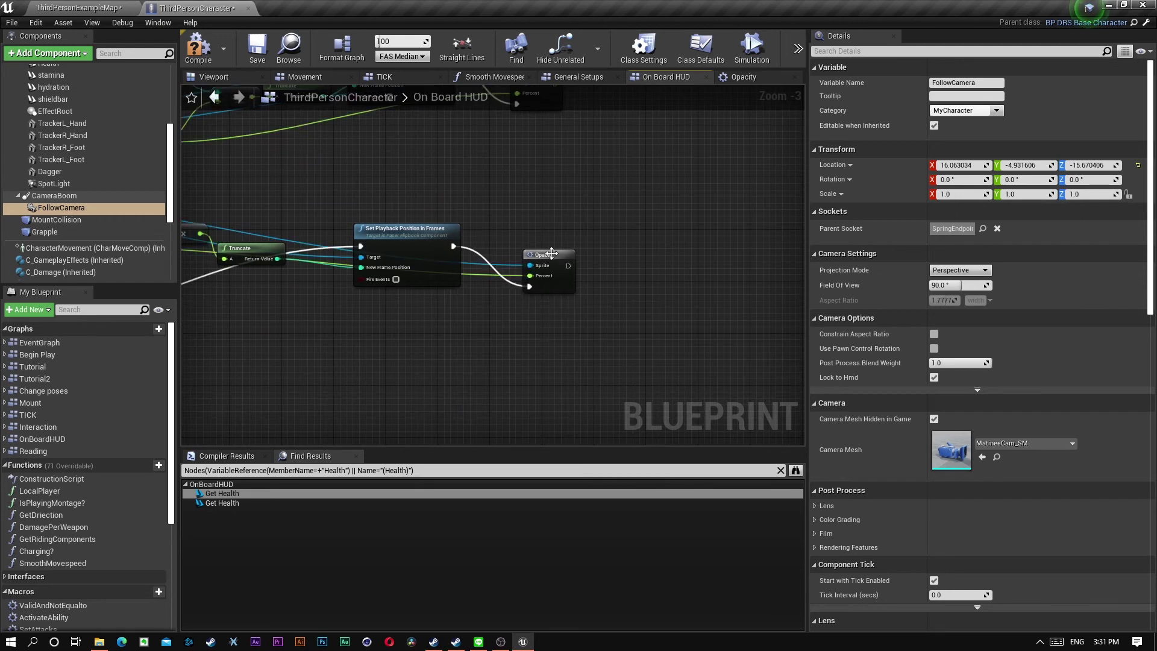
# Open the Opacity macro and examine how its inputs and the Lerp node feed the sprite color
pyautogui.doubleClick(549, 265)
pyautogui.moveTo(617, 312); pyautogui.dragTo(791, 287, button='right')
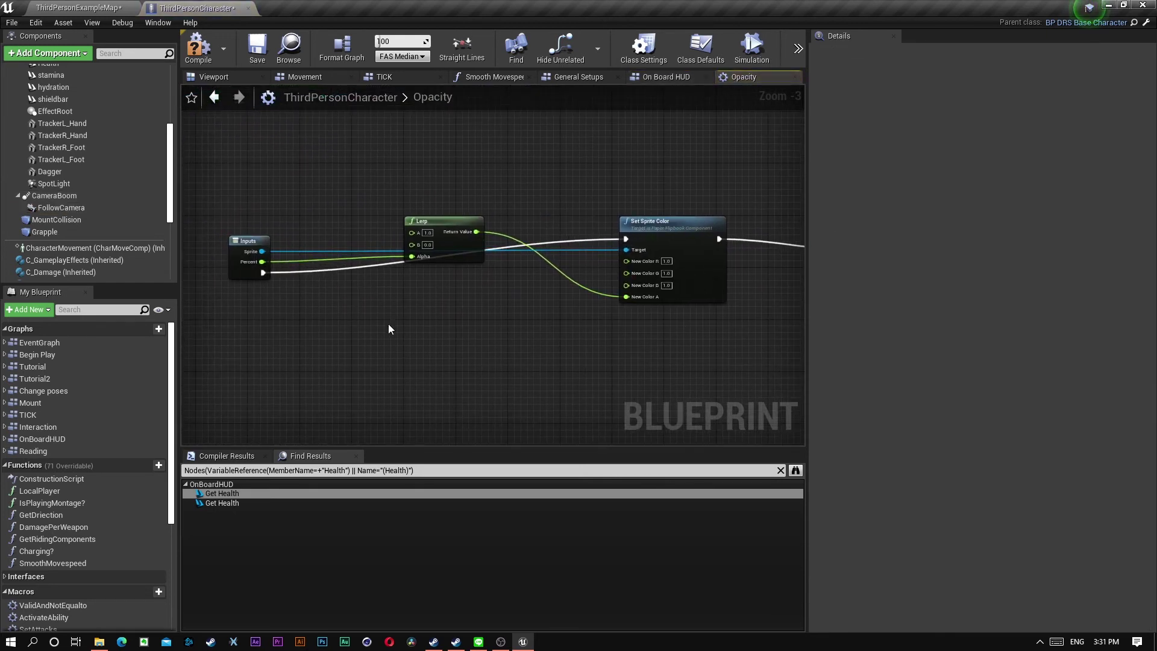
pyautogui.moveTo(406, 309); pyautogui.dragTo(464, 354, button='right')
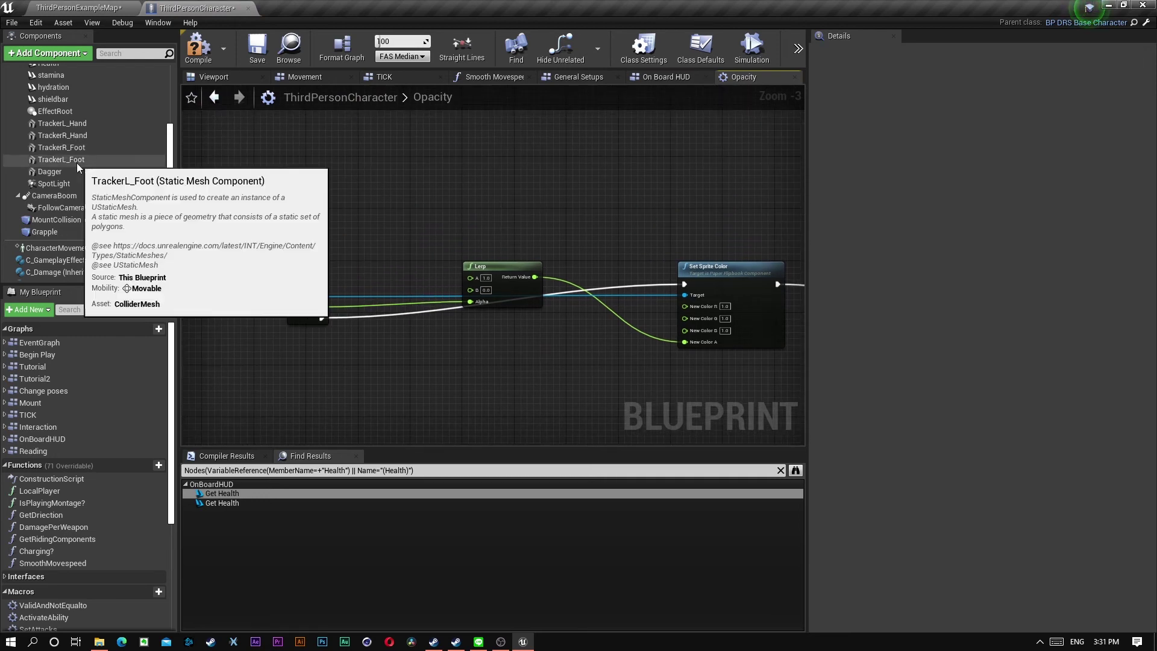
# Select the Health flipbook component and review its sprite and material settings
pyautogui.scroll(3, 97, 172)
pyautogui.moveTo(56, 148)
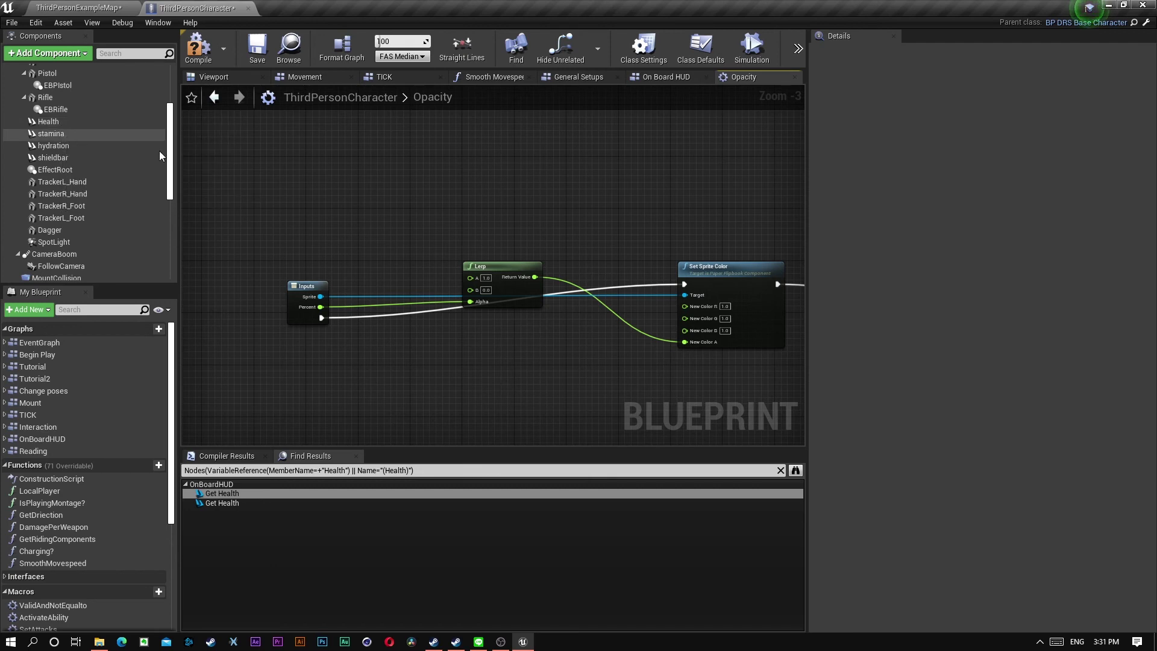
pyautogui.click(53, 123)
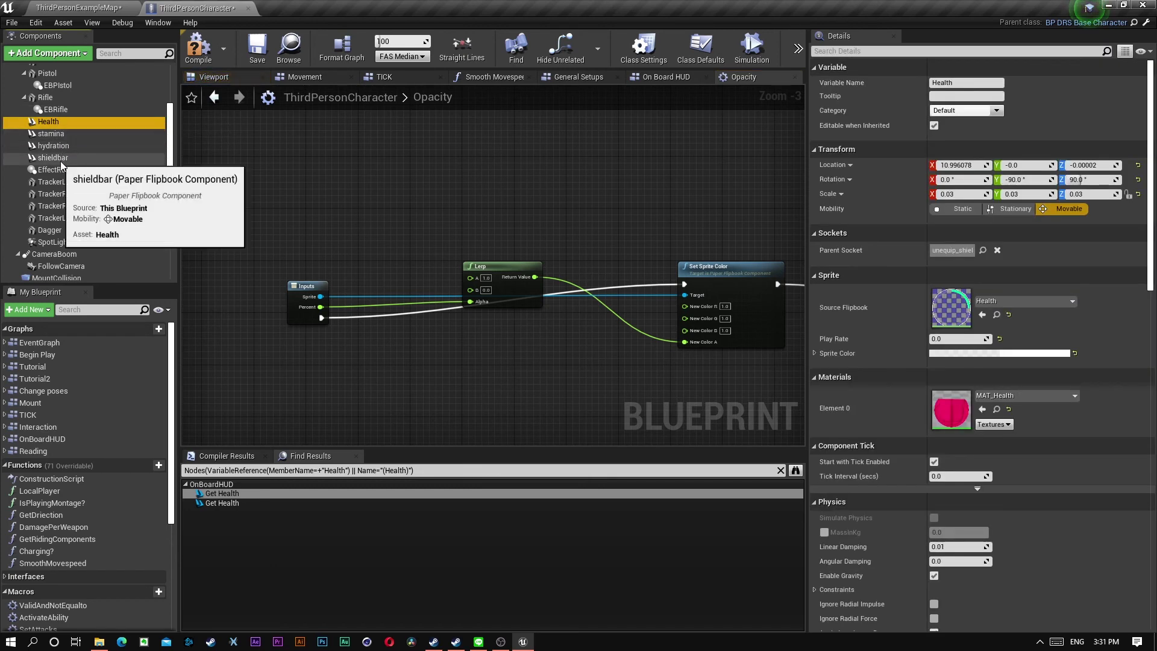
# Examine the Set Sprite Color node in the Opacity macro up close
pyautogui.moveTo(446, 192); pyautogui.dragTo(278, 163, button='right')
pyautogui.moveTo(387, 334); pyautogui.dragTo(248, 287, button='right')
pyautogui.scroll(3, 436, 223)
pyautogui.moveTo(563, 304); pyautogui.dragTo(632, 326, button='right')
pyautogui.click(509, 213)
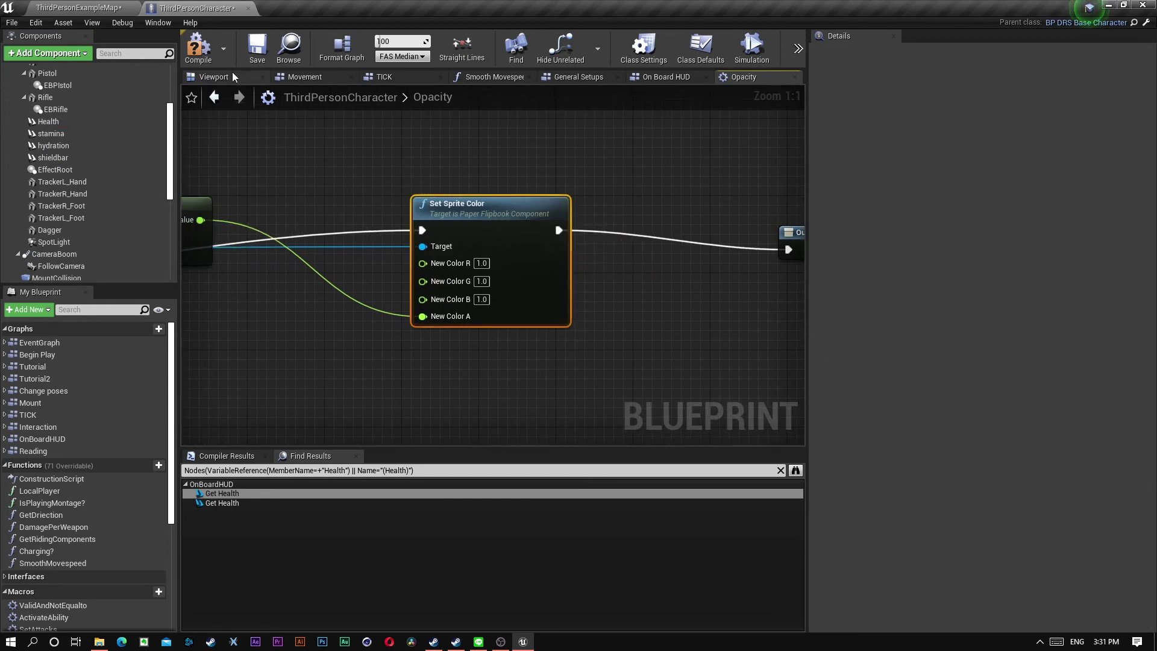
# Compile and save the ThirdPersonCharacter blueprint, and return to the ThirdPersonExampleMap level
pyautogui.click(199, 48)
pyautogui.click(263, 51)
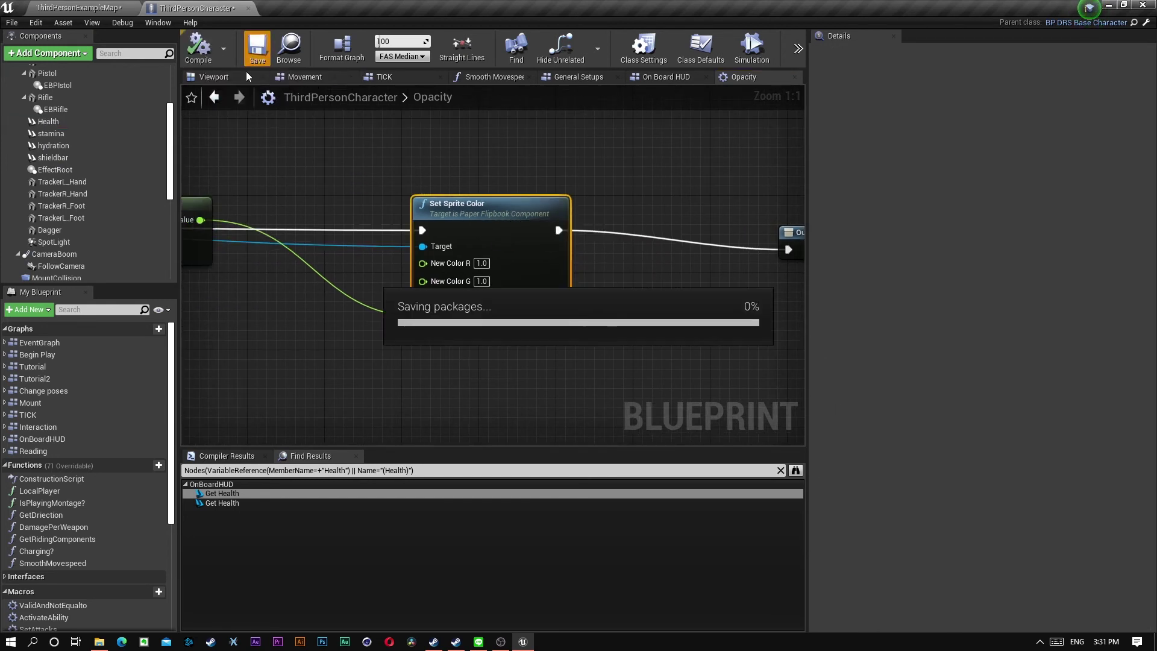
pyautogui.click(90, 11)
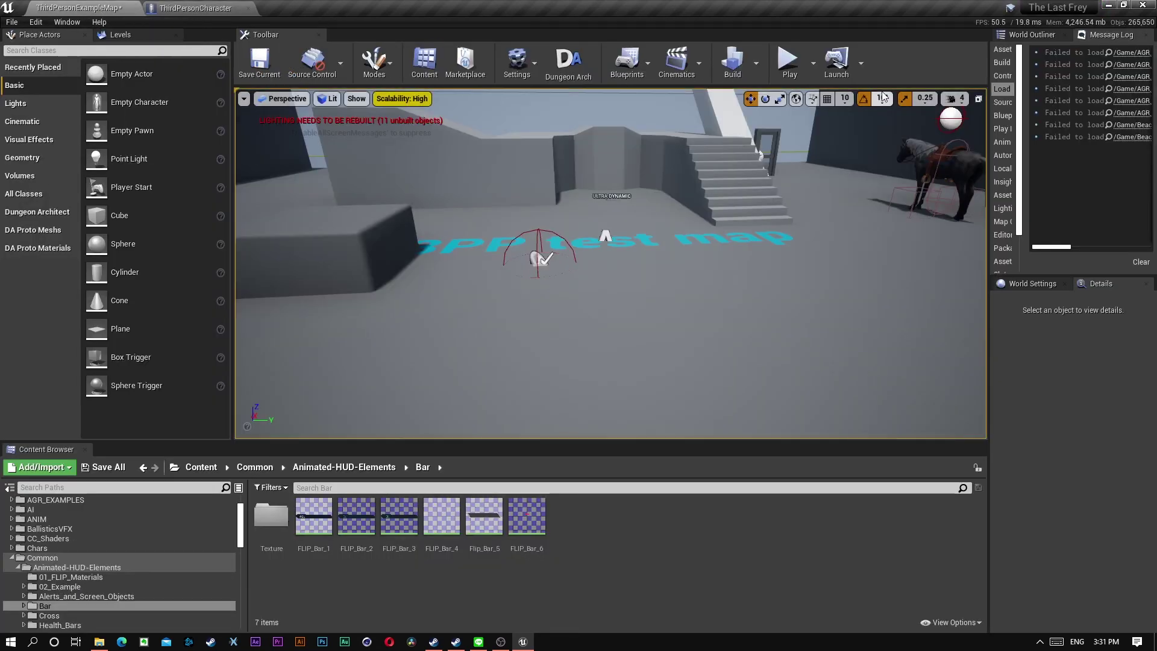
# Play-test the level, walking and sprinting the character around to check the rings on its back, and end the play session
pyautogui.click(790, 58)
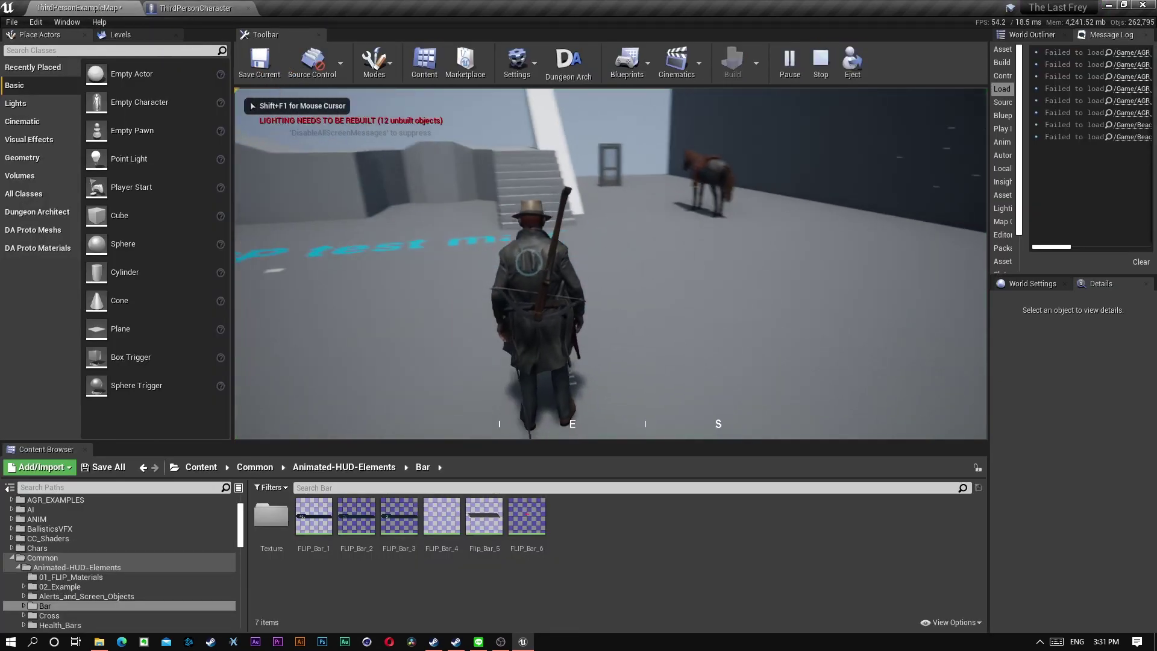
pyautogui.press('w')
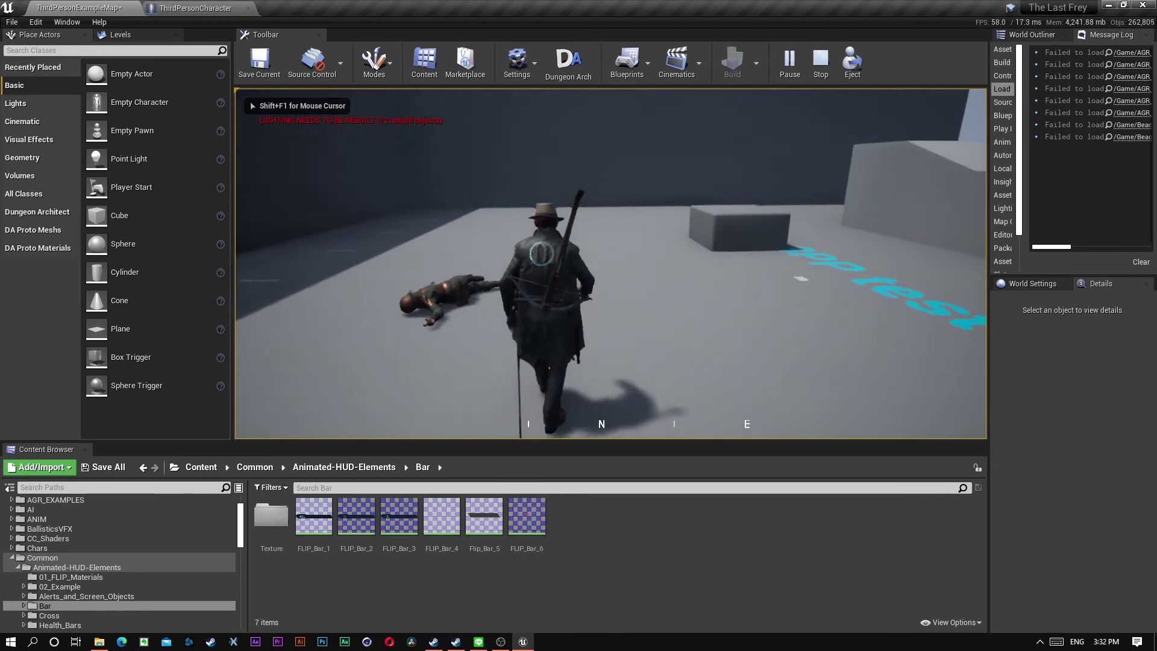
pyautogui.press('shift')
pyautogui.press('w')
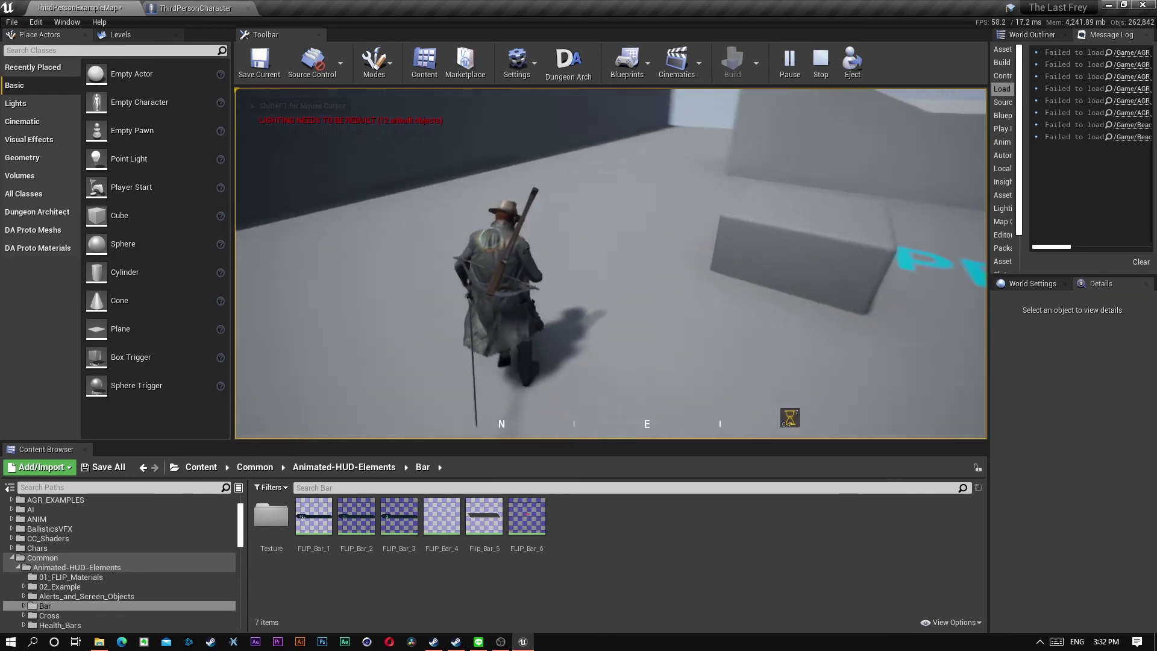
pyautogui.press('w')
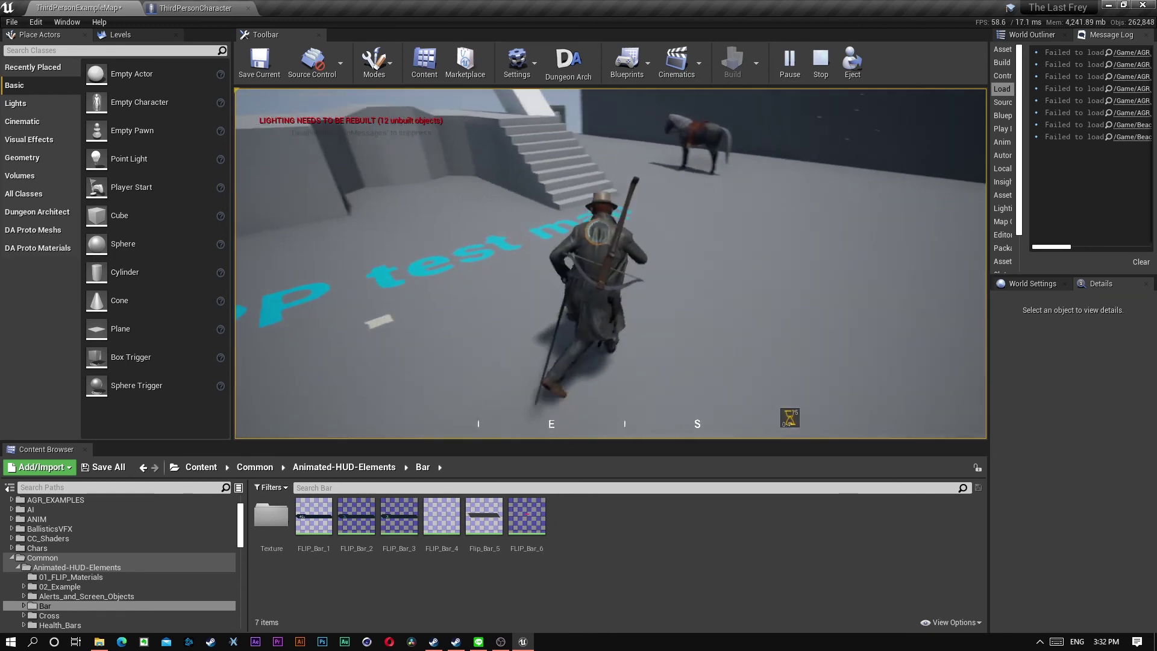
pyautogui.press('w')
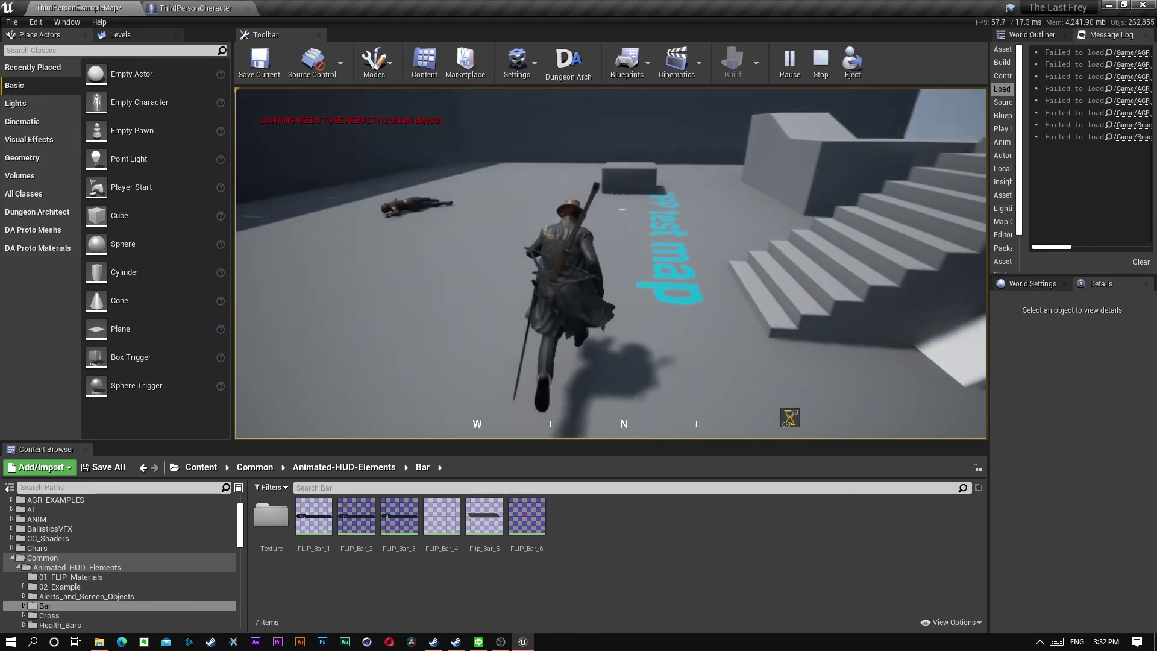
pyautogui.press('w')
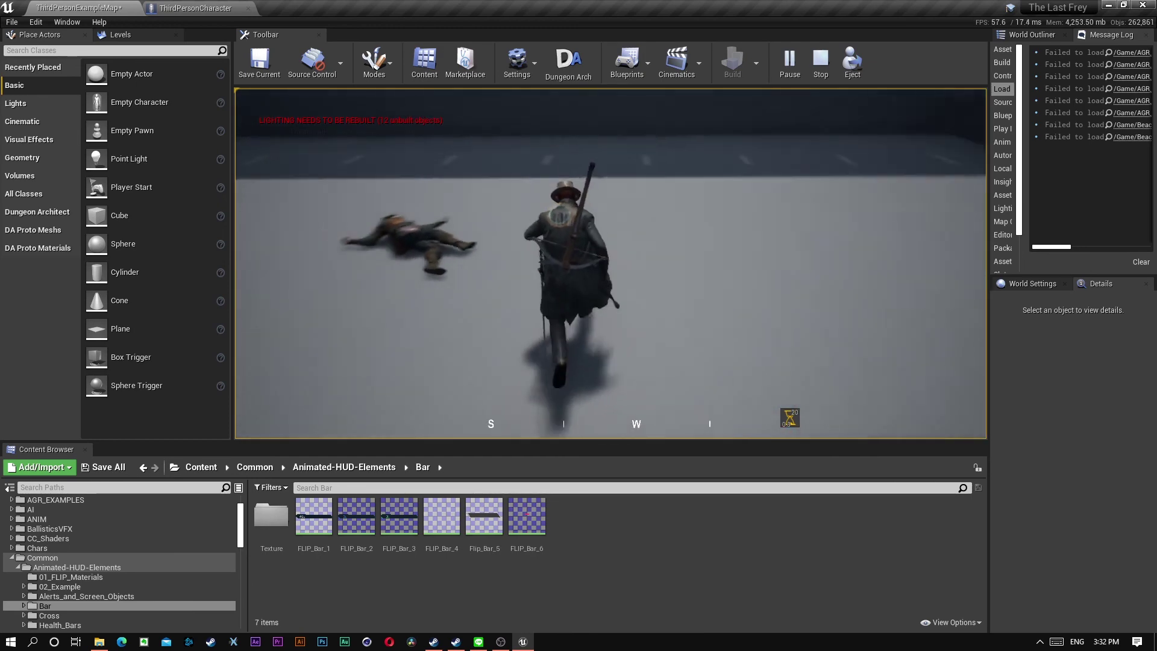
pyautogui.press('w')
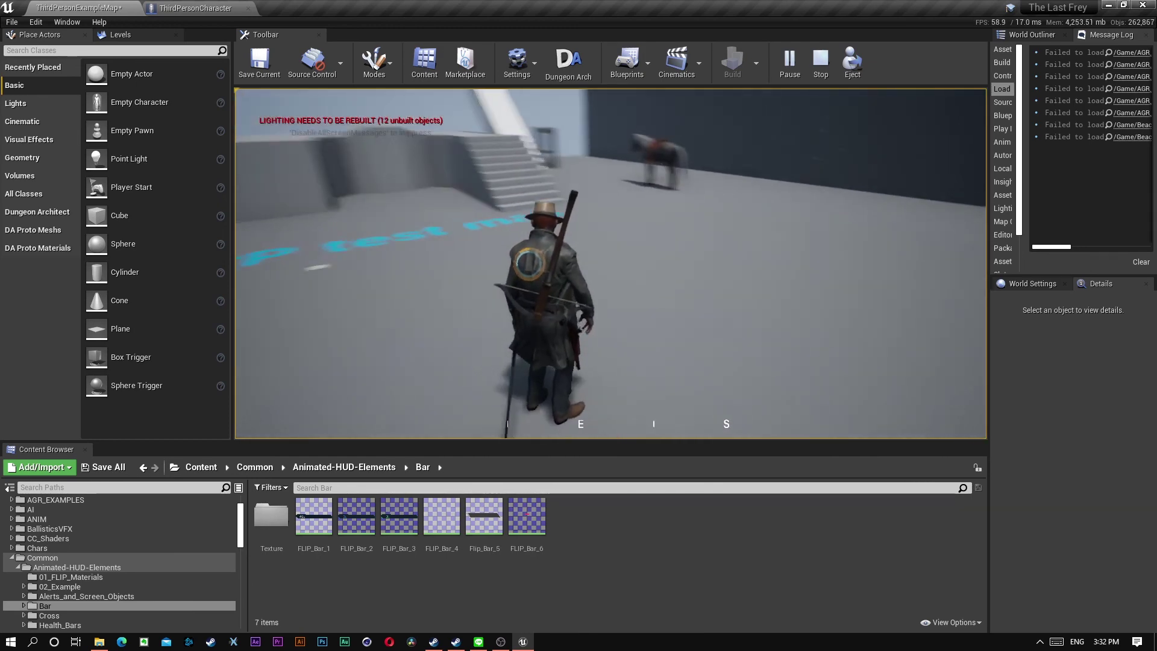
pyautogui.press('Escape')
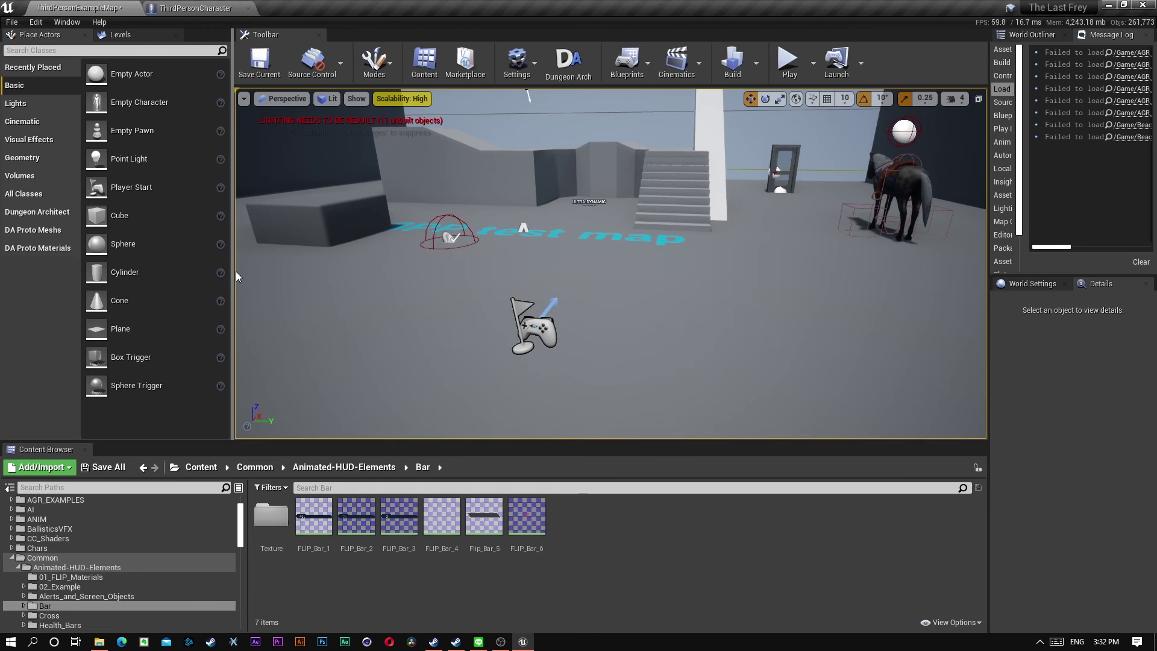
# Open the FLIP_Health_Bar_2 flipbook from the Health_Bars folder of Animated-HUD-Elements and preview its animation
pyautogui.click(367, 468)
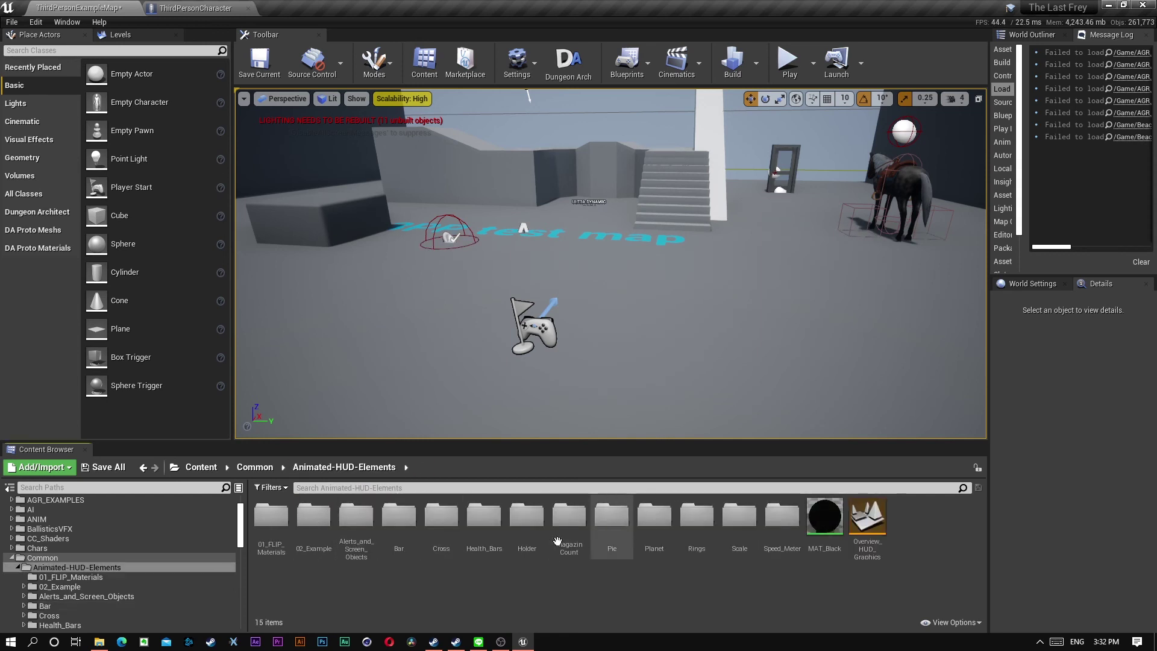
pyautogui.doubleClick(484, 518)
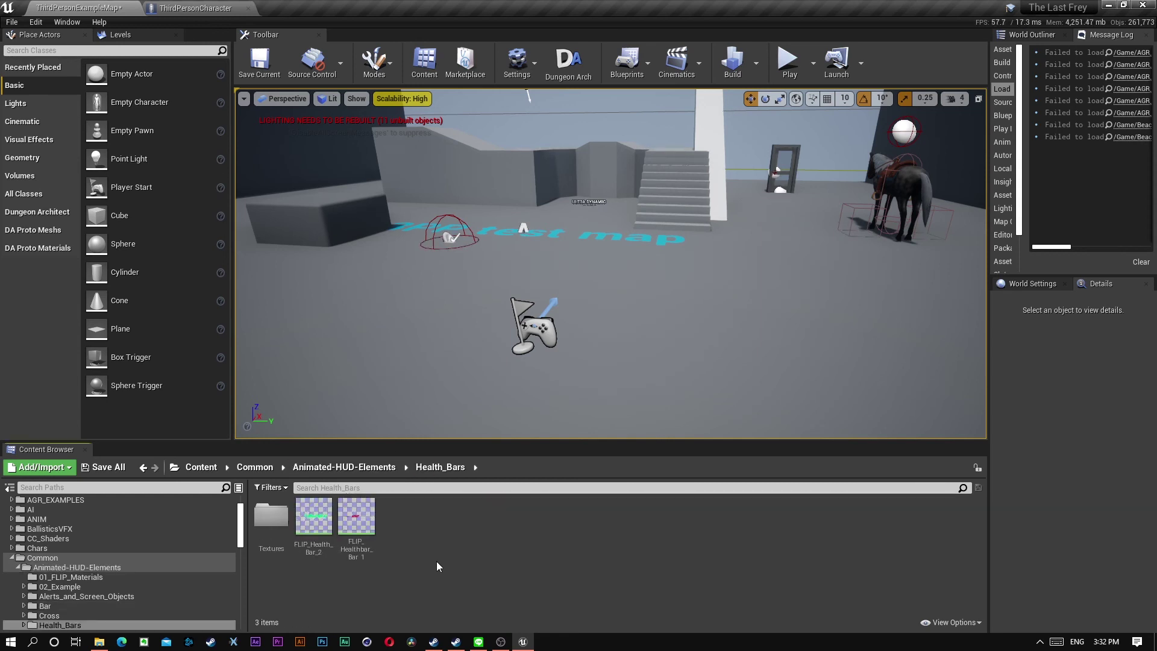
pyautogui.click(313, 519)
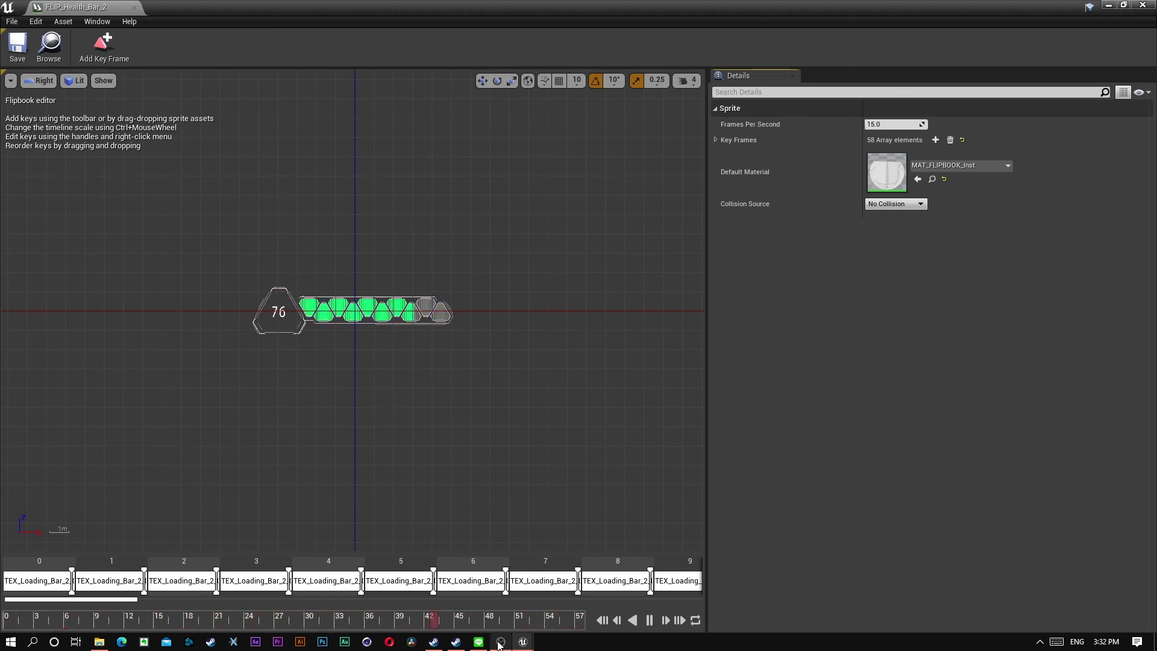
pyautogui.moveTo(501, 641)
pyautogui.click(500, 643)
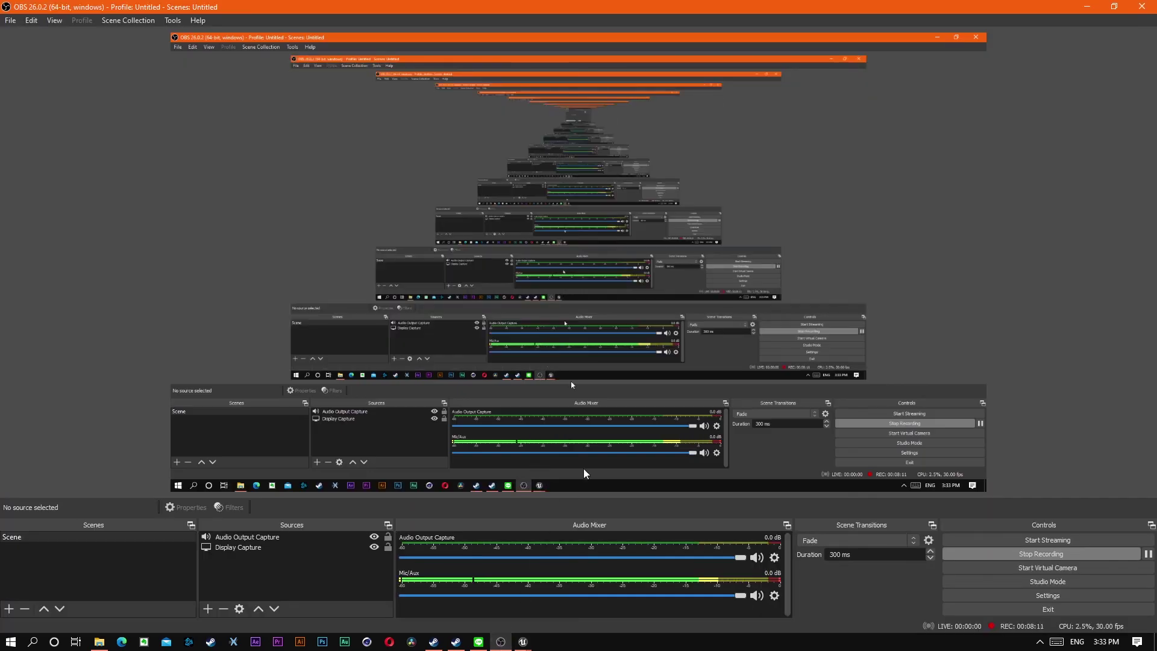